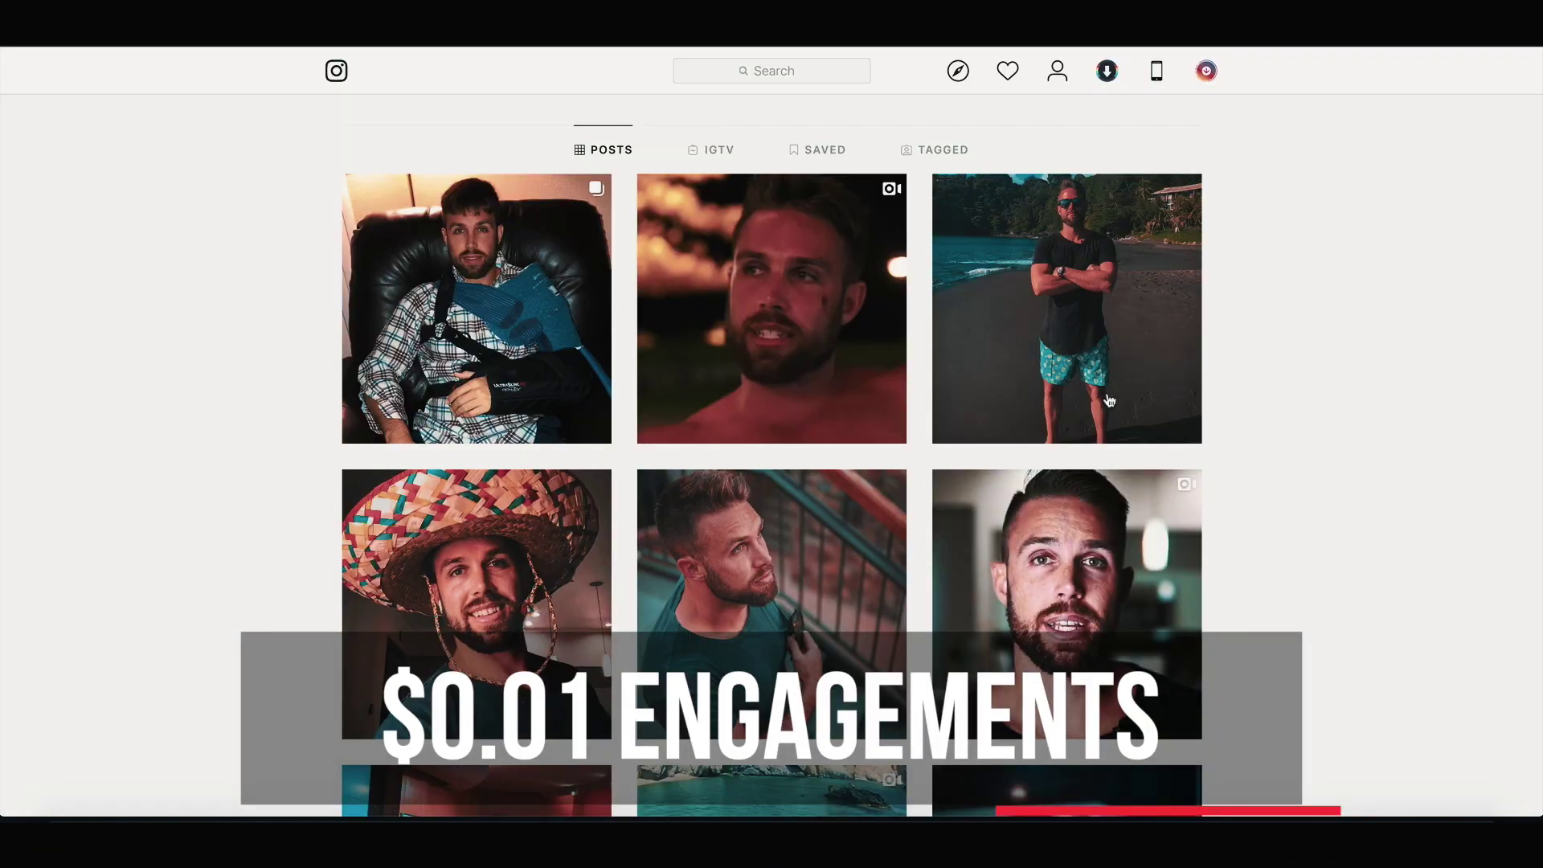
pyautogui.scroll(-6, 949, 437)
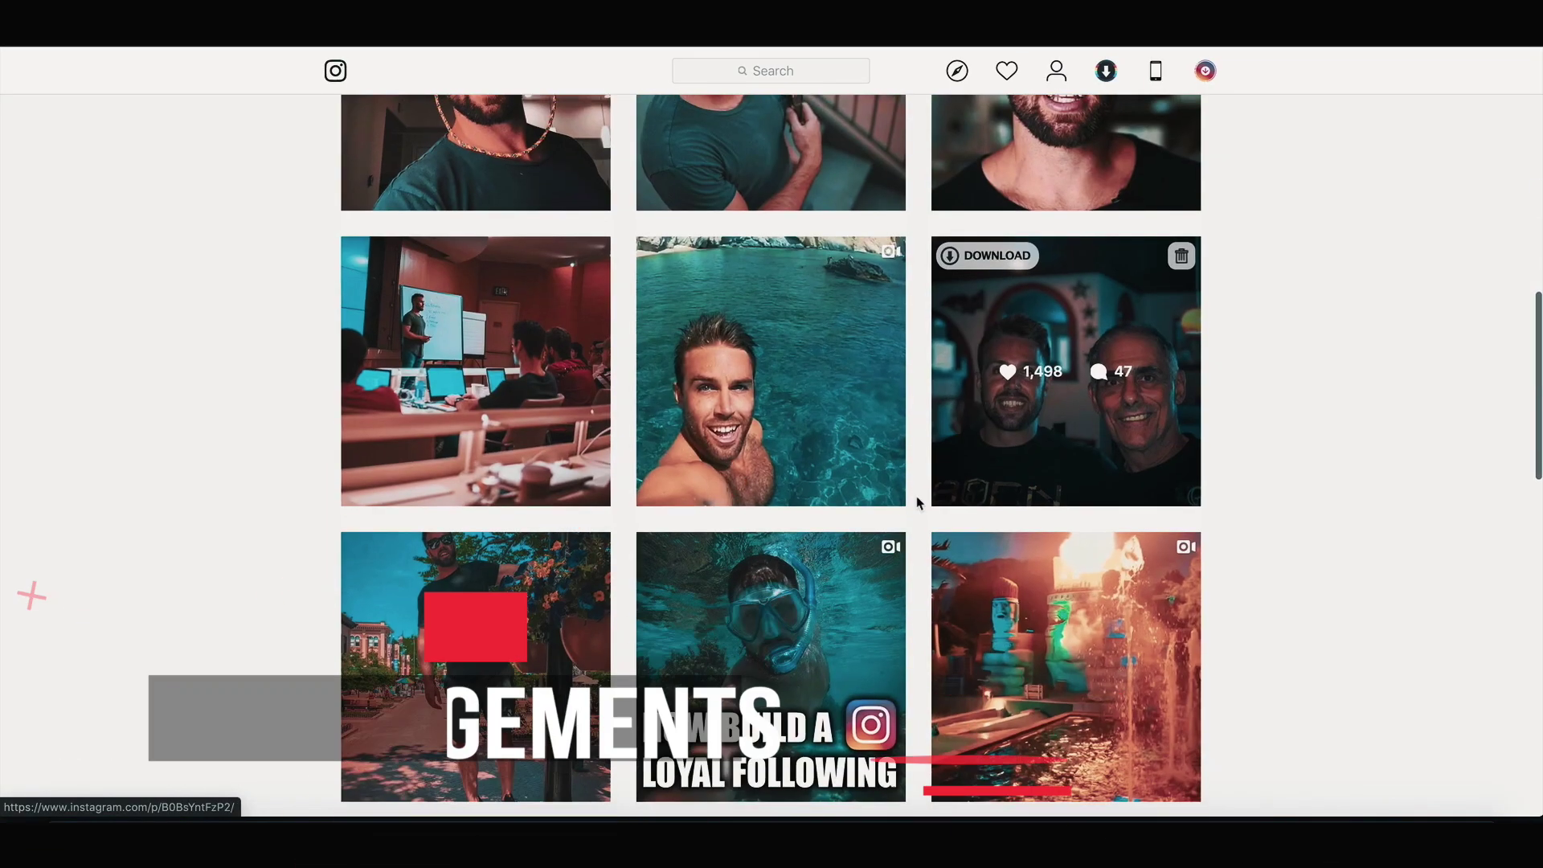
pyautogui.scroll(10, 950, 437)
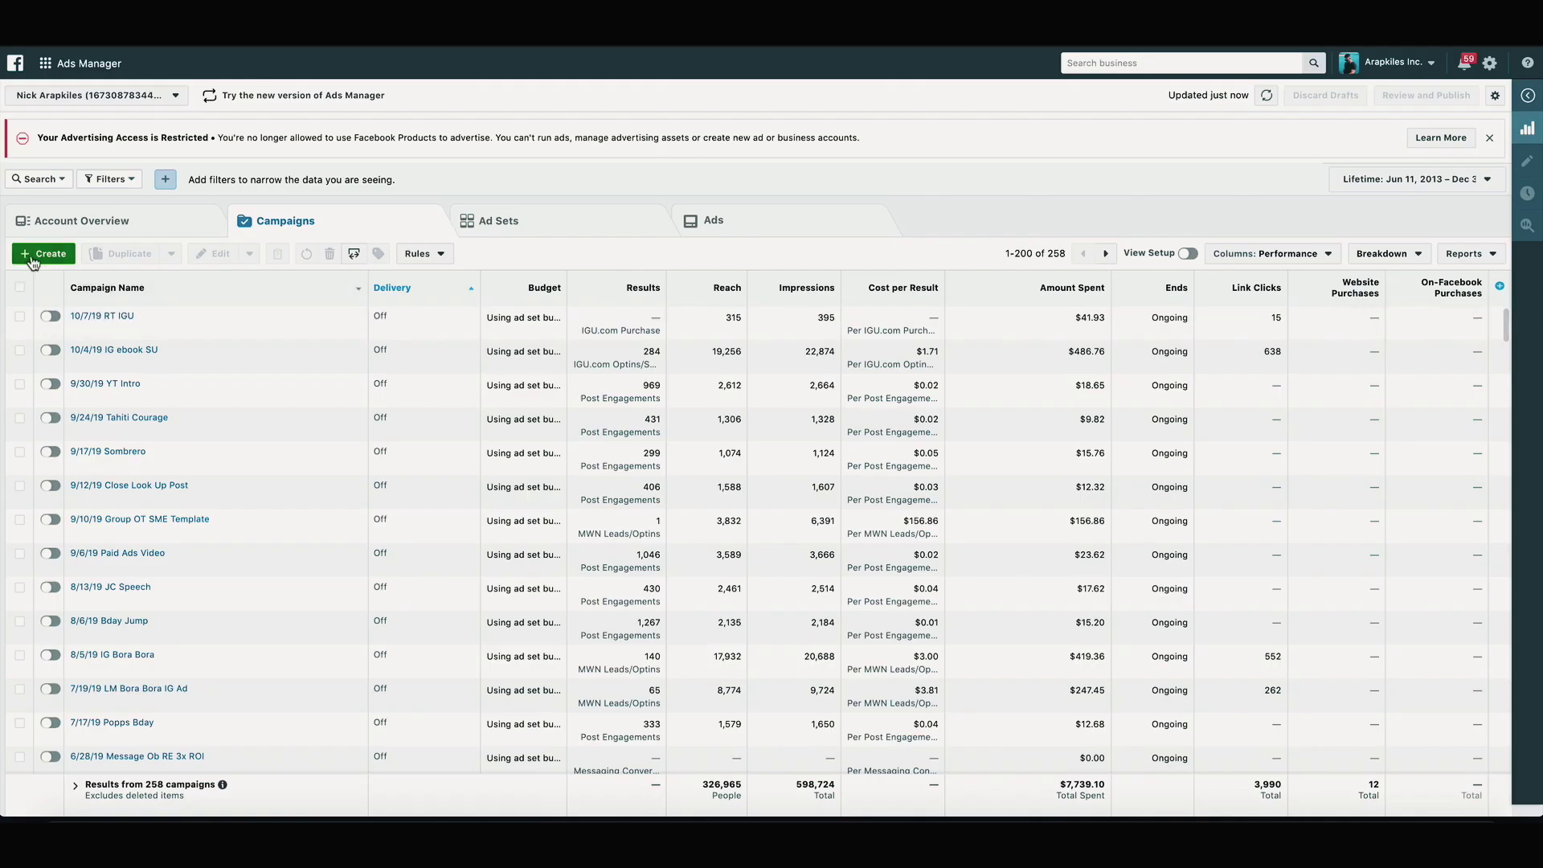
# Start a new campaign from scratch with the Engagement objective for post engagement and continue to the ad set
pyautogui.click(32, 256)
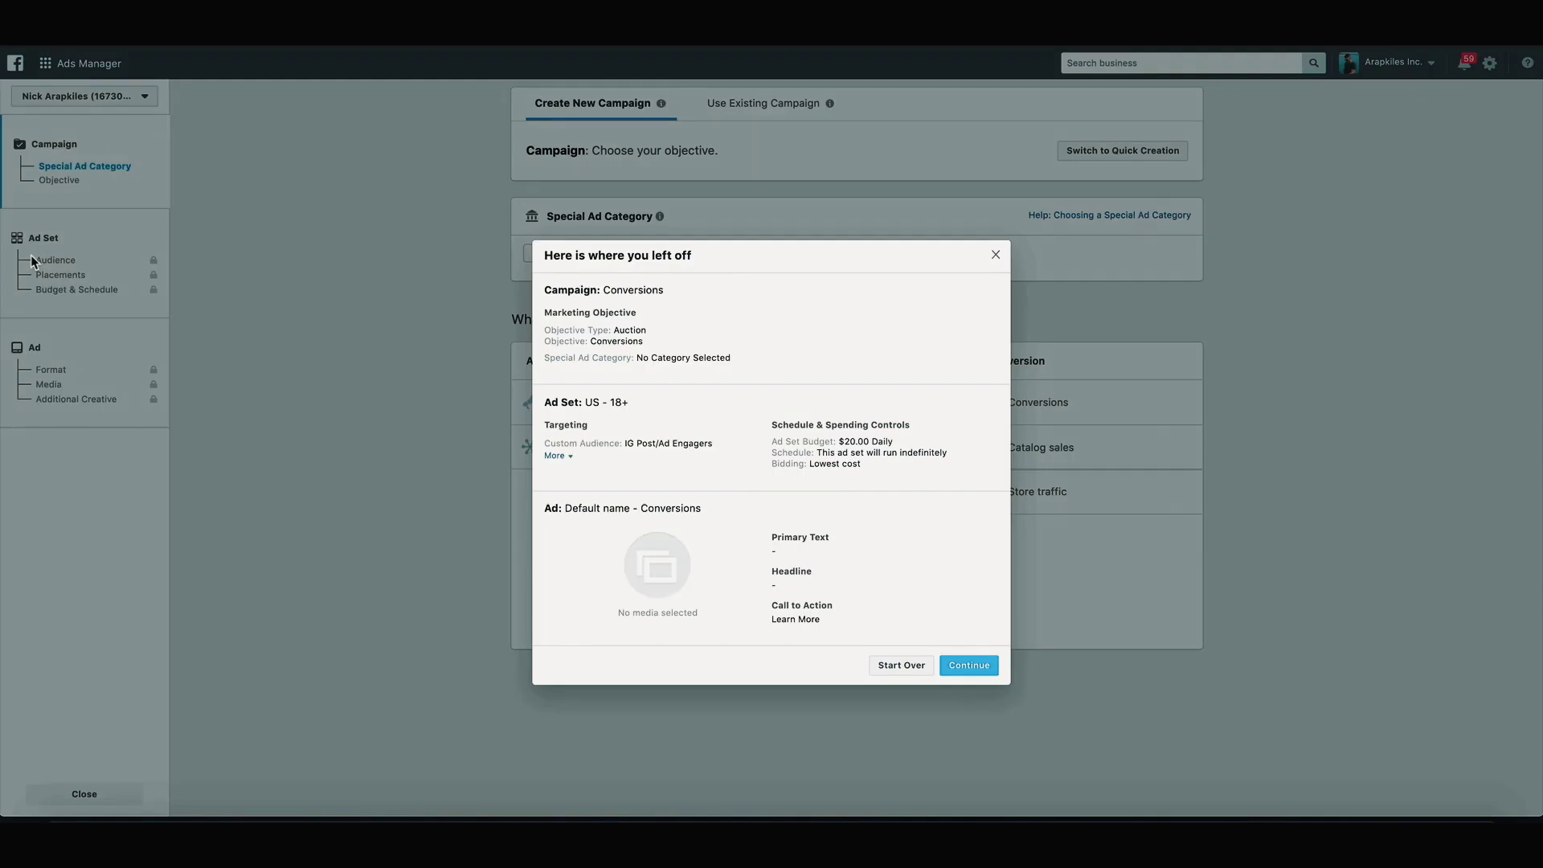
pyautogui.click(898, 666)
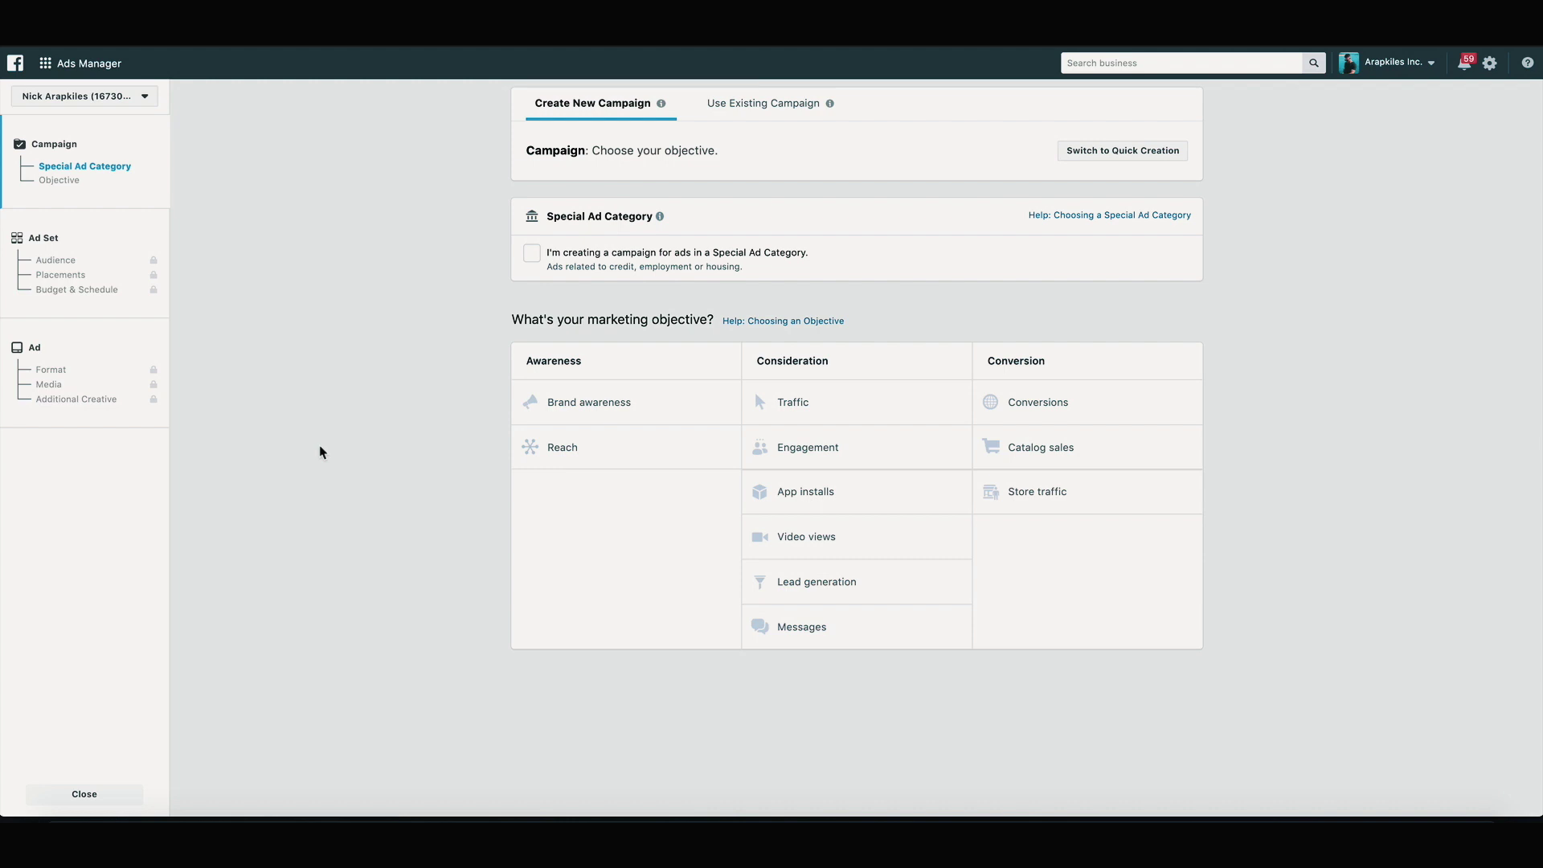
pyautogui.click(825, 448)
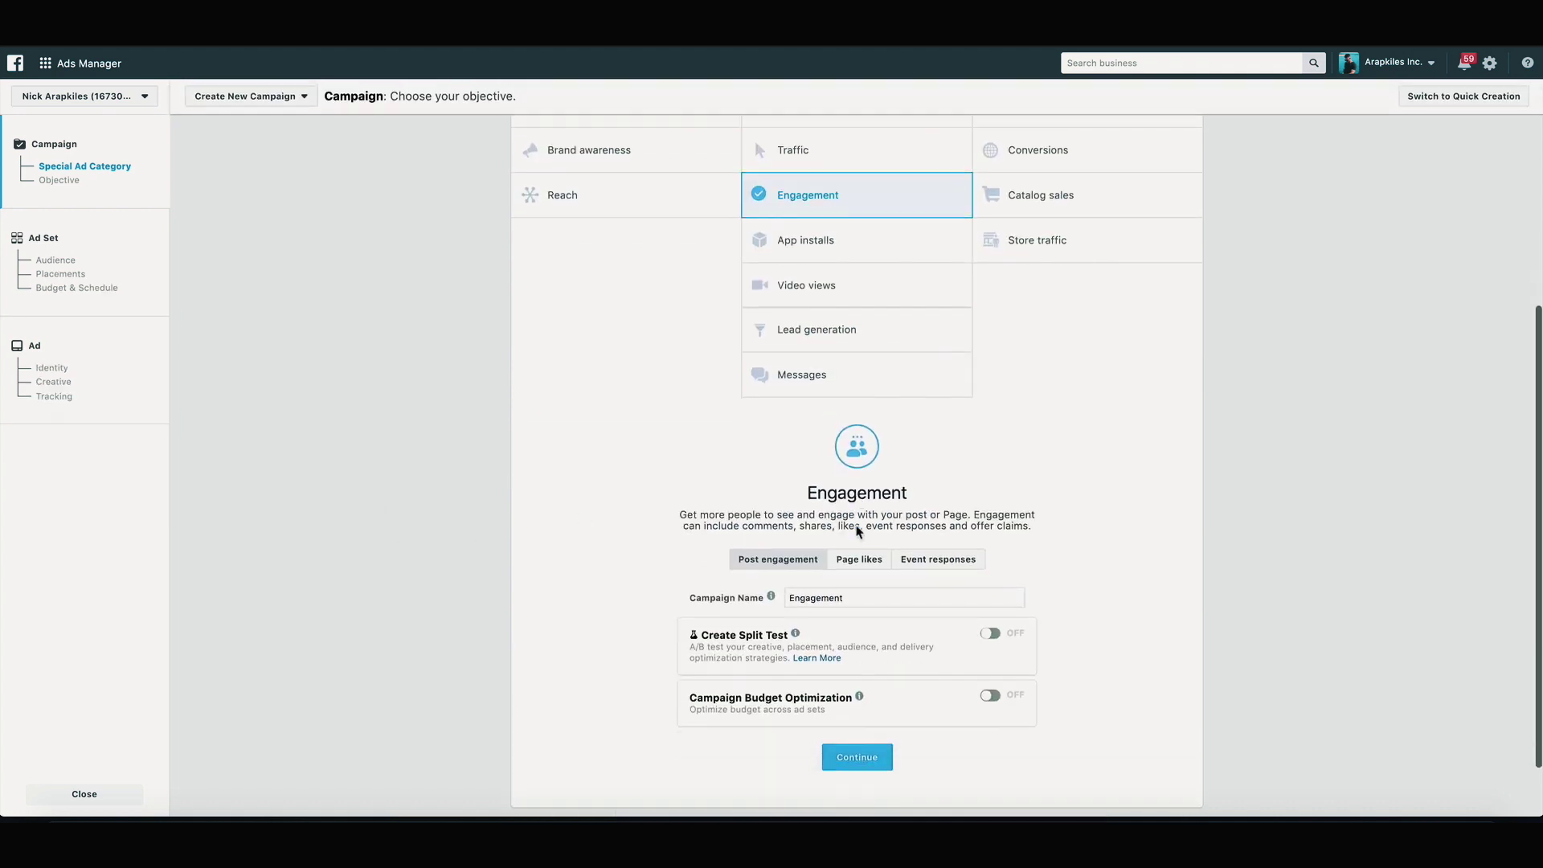
pyautogui.scroll(-1, 854, 716)
pyautogui.click(857, 687)
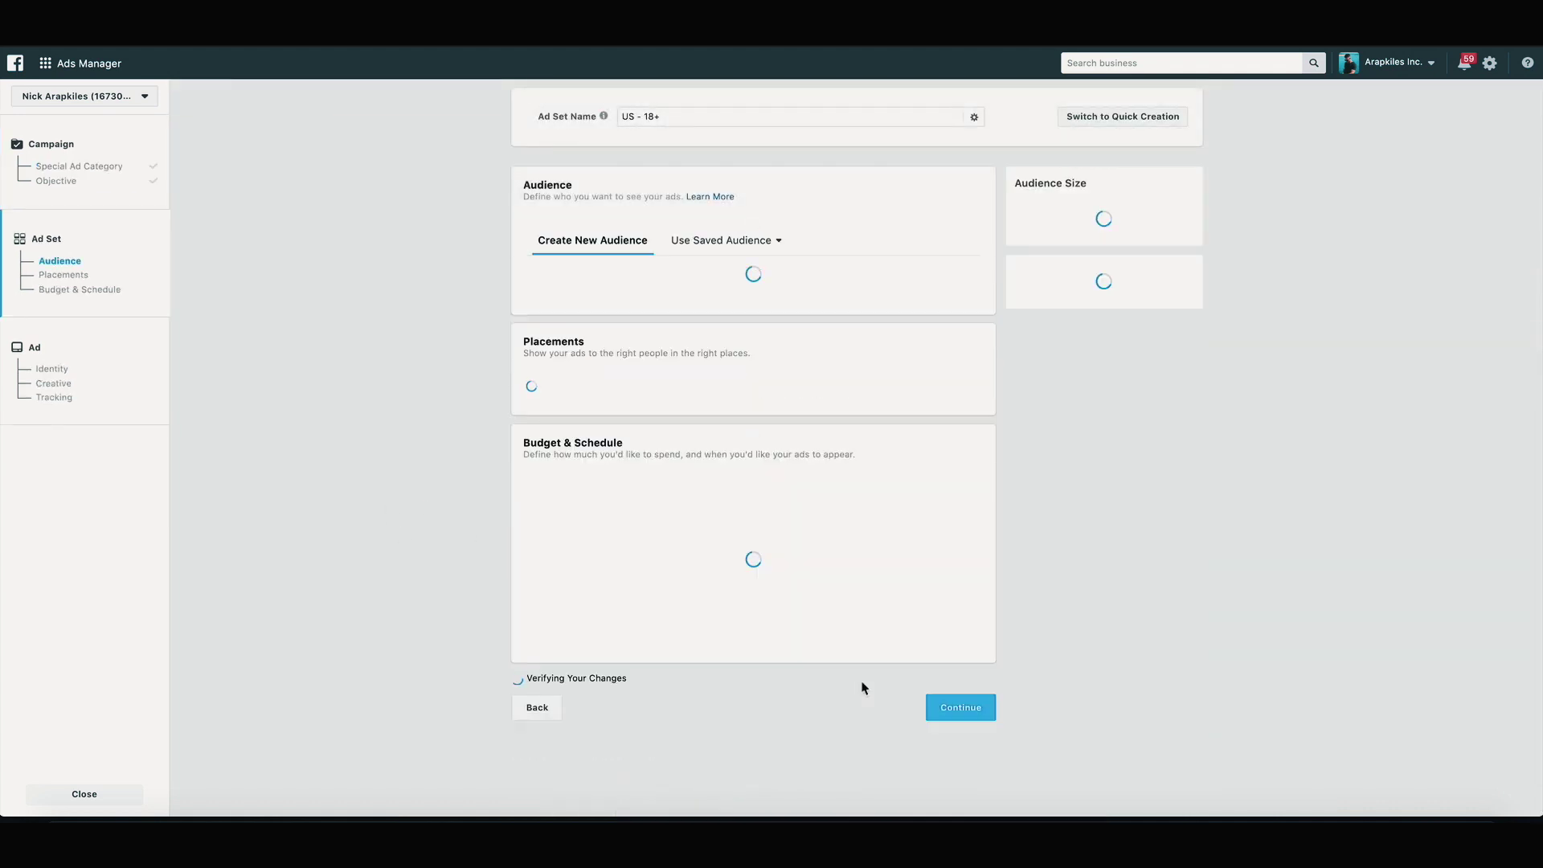
# Add the Veganism interest to the ad set's detailed targeting
pyautogui.scroll(-2, 449, 458)
pyautogui.rightClick(448, 457)
pyautogui.click(397, 418)
pyautogui.click(714, 540)
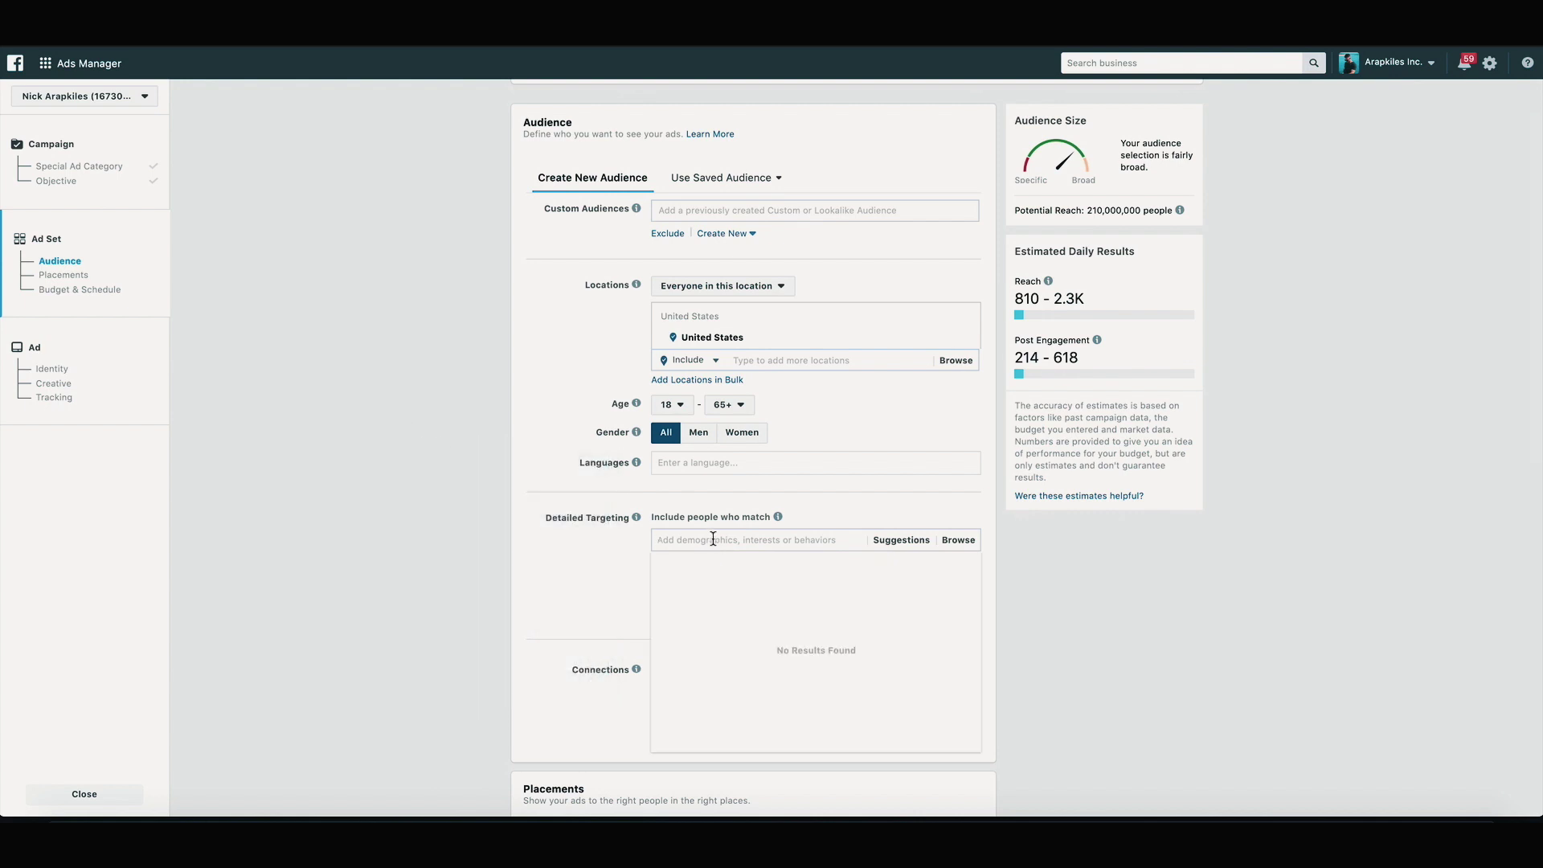
pyautogui.write('vegan')
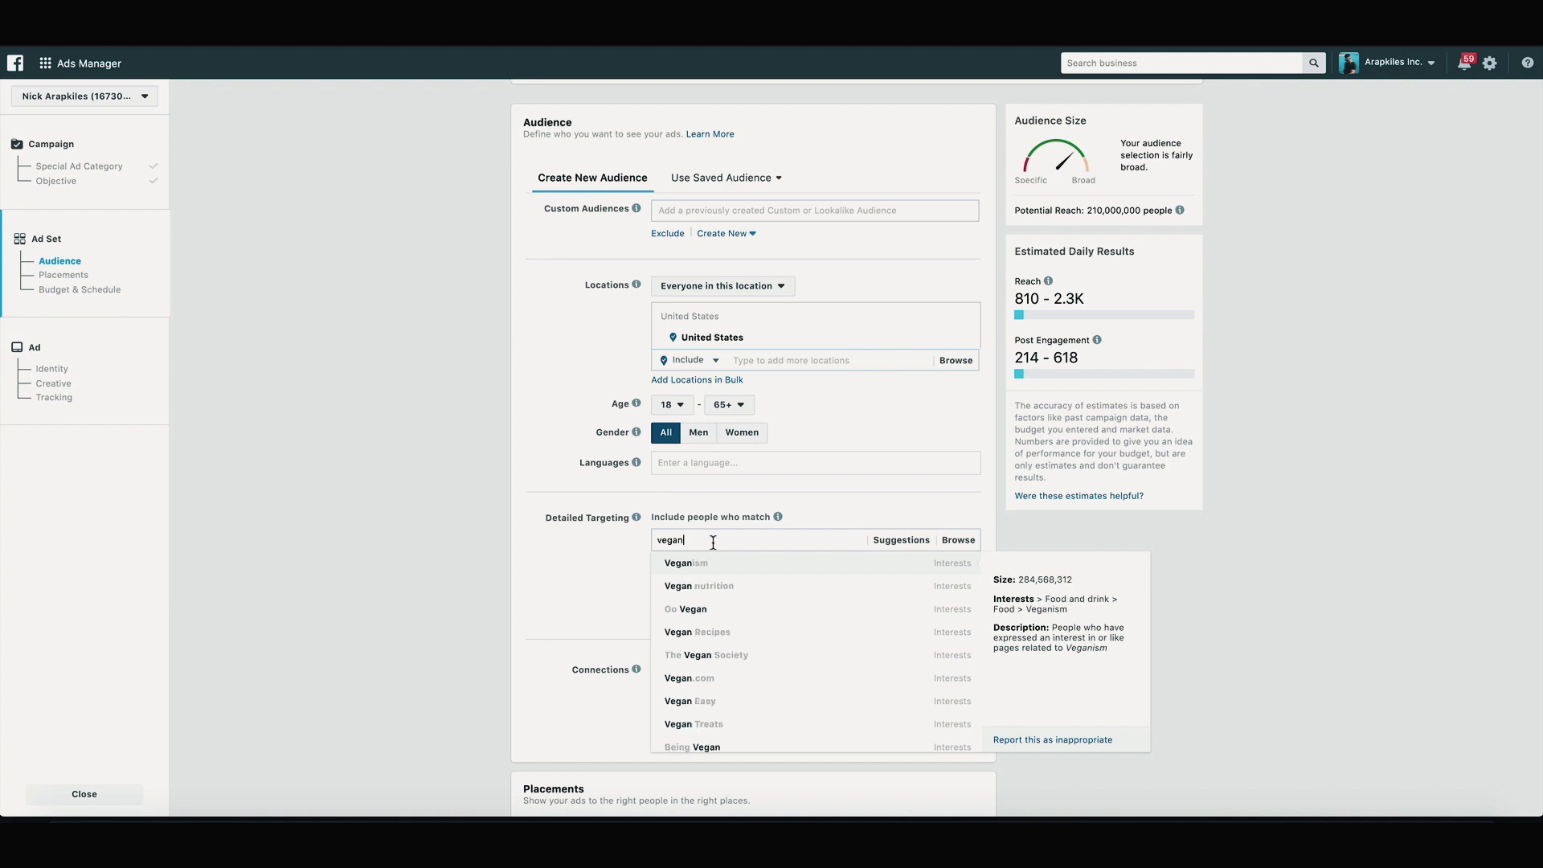
pyautogui.click(729, 566)
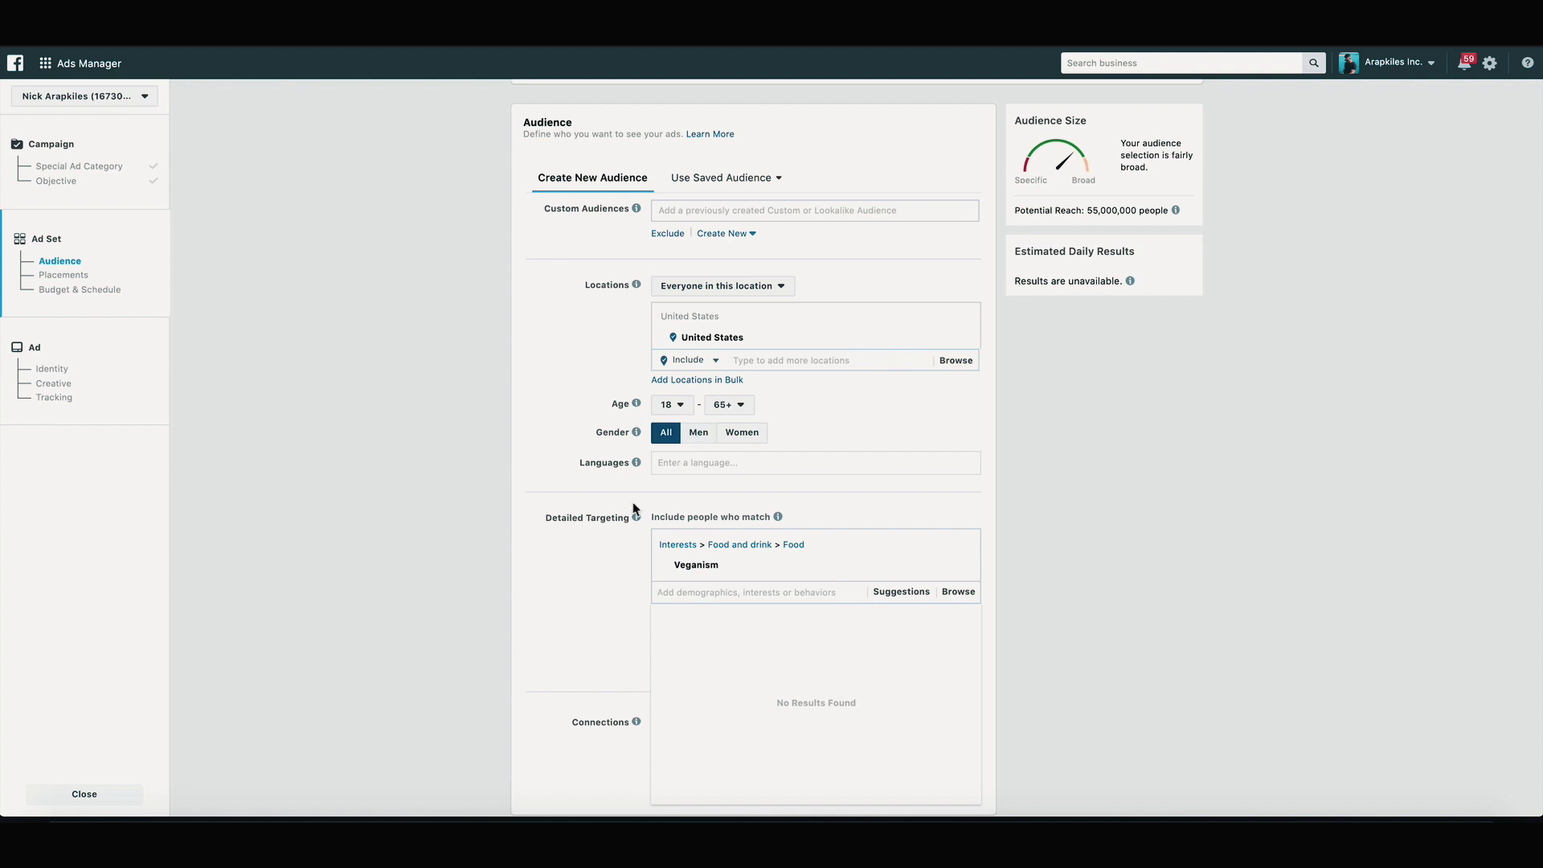
# Try limiting the audience gender to Men and to Women, and set it back to All
pyautogui.click(697, 433)
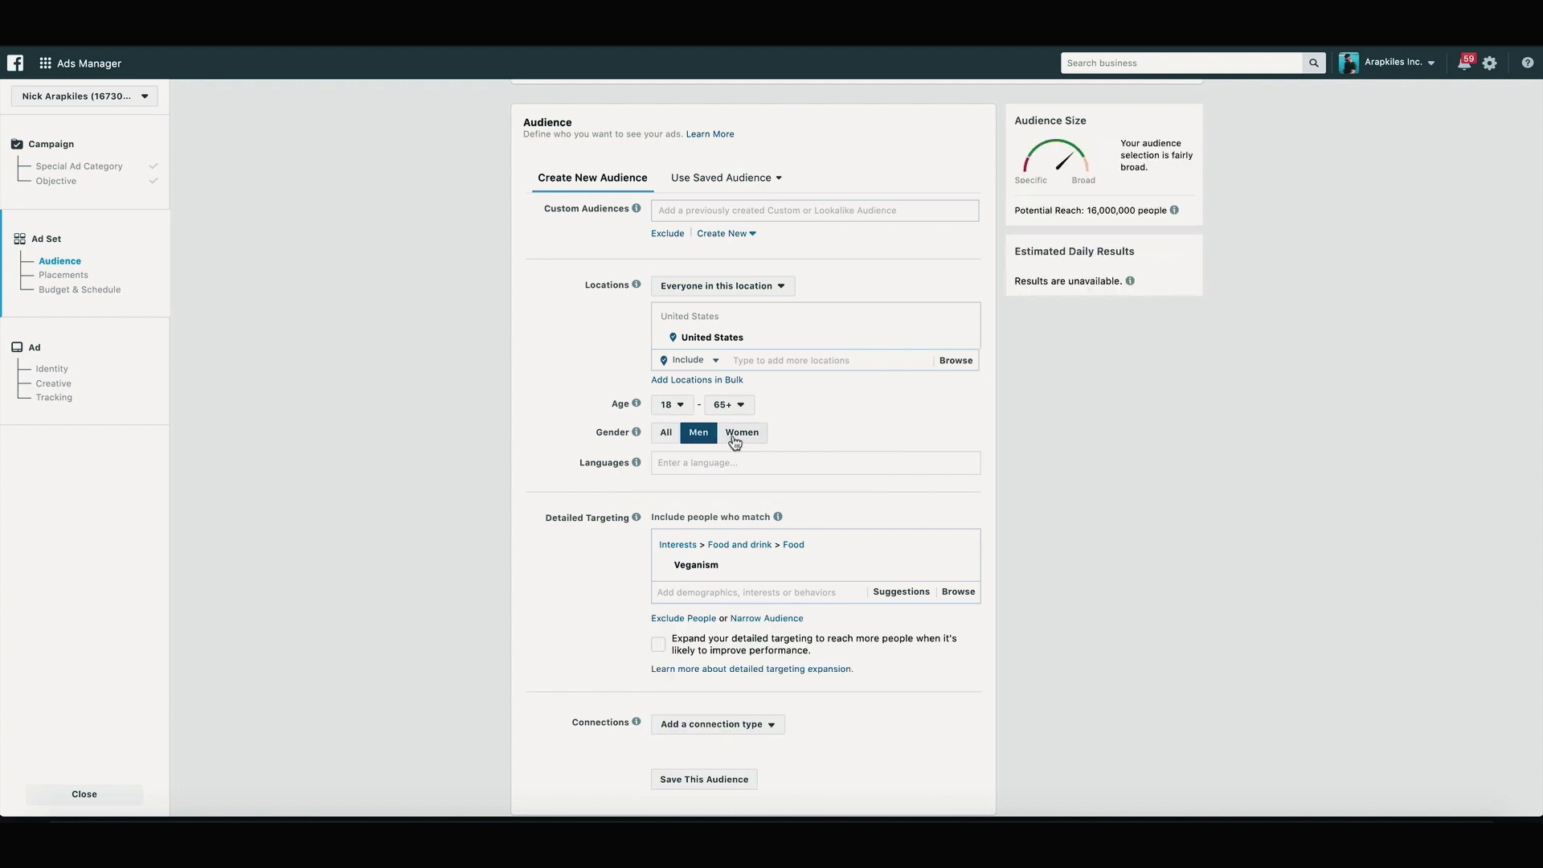
pyautogui.click(734, 438)
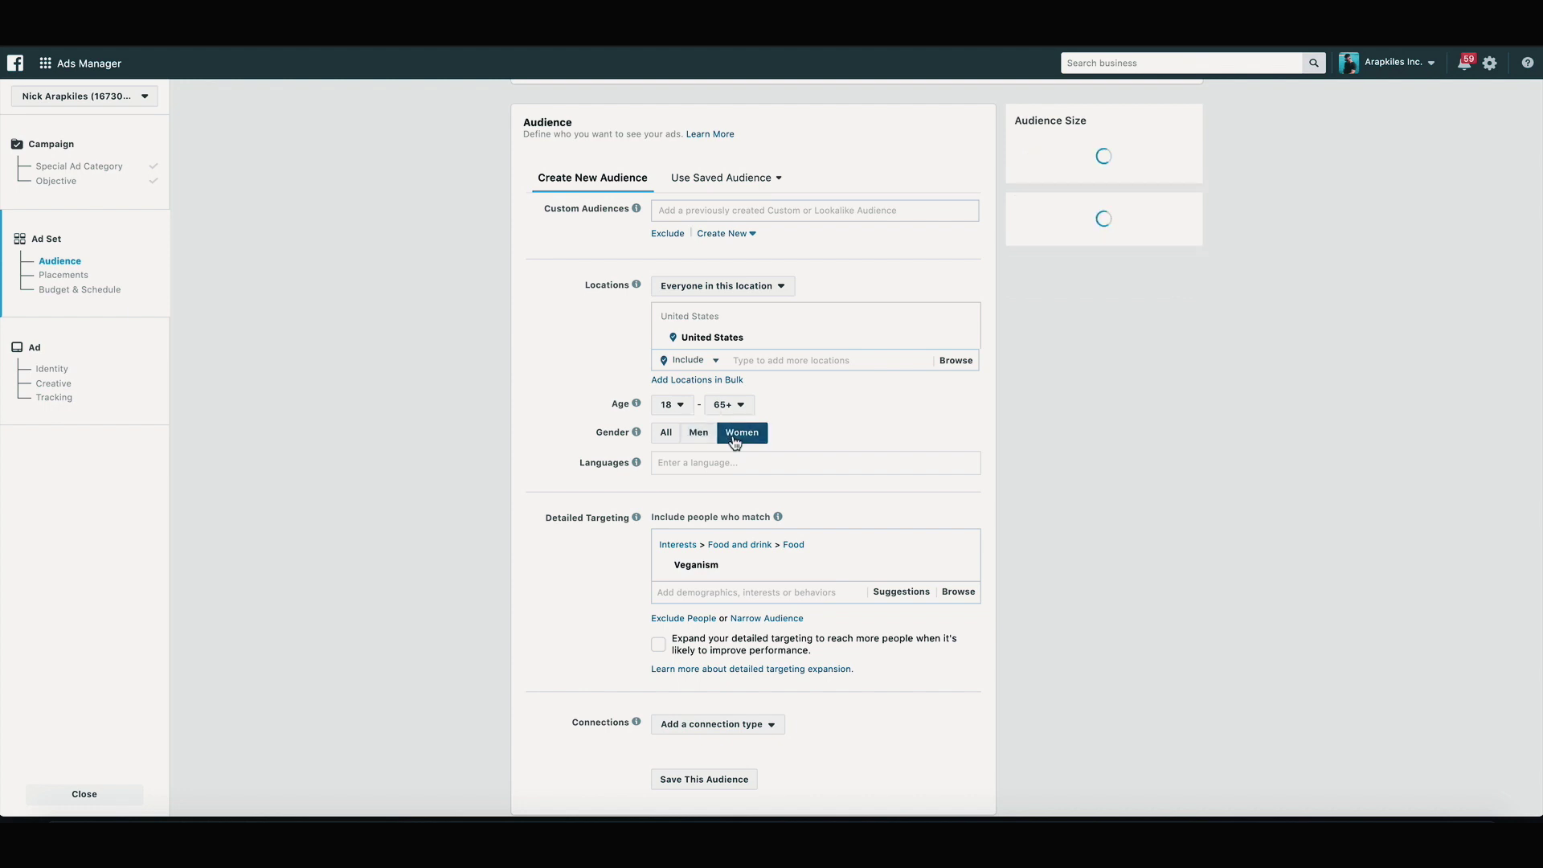
pyautogui.click(659, 435)
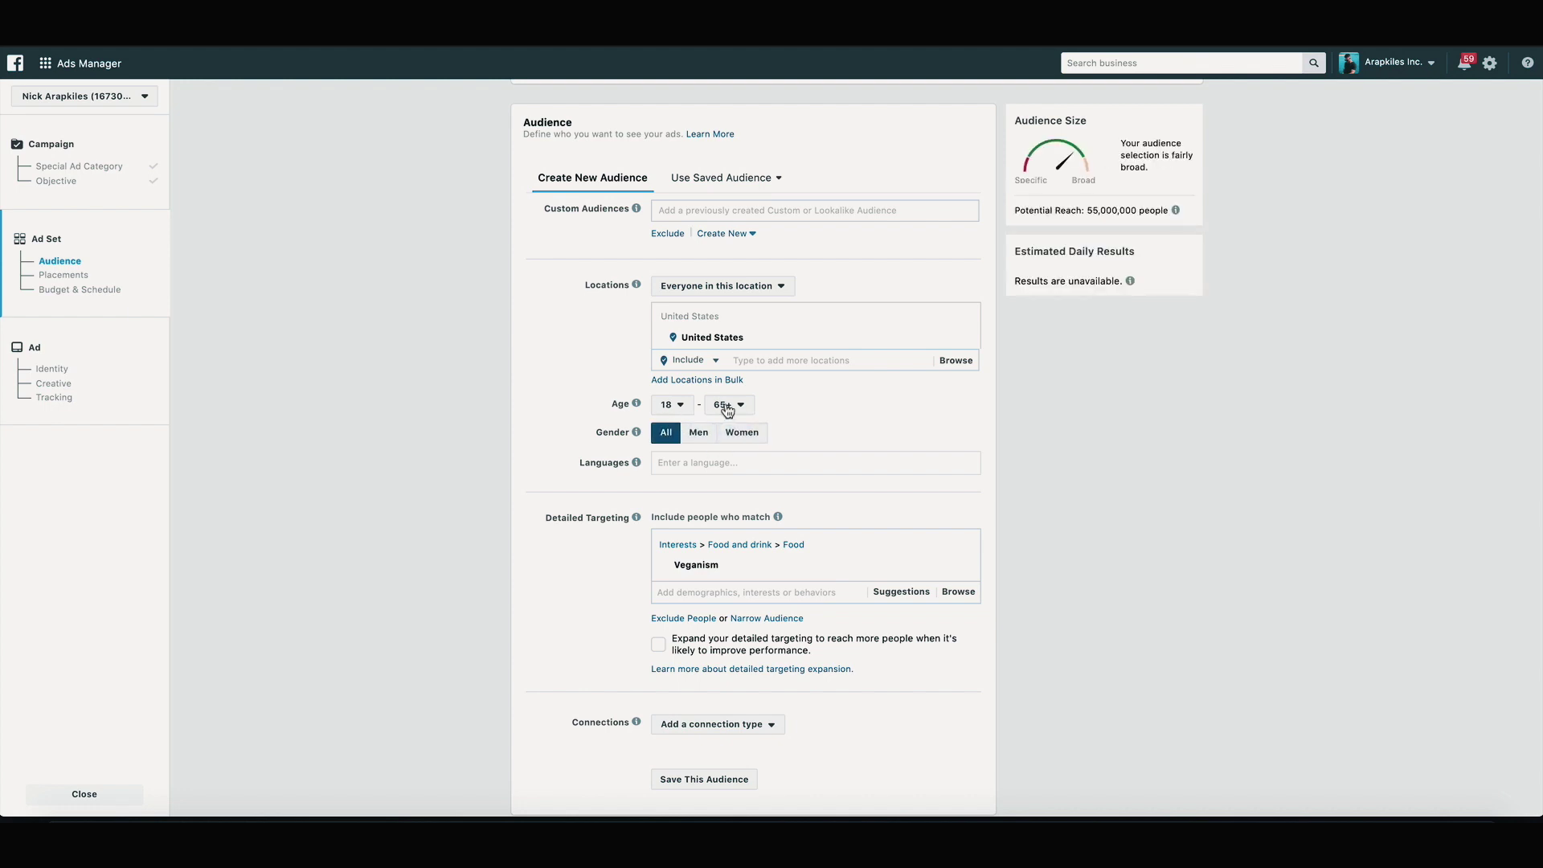
# Set the audience's maximum age to 40
pyautogui.click(728, 404)
pyautogui.scroll(5, 739, 537)
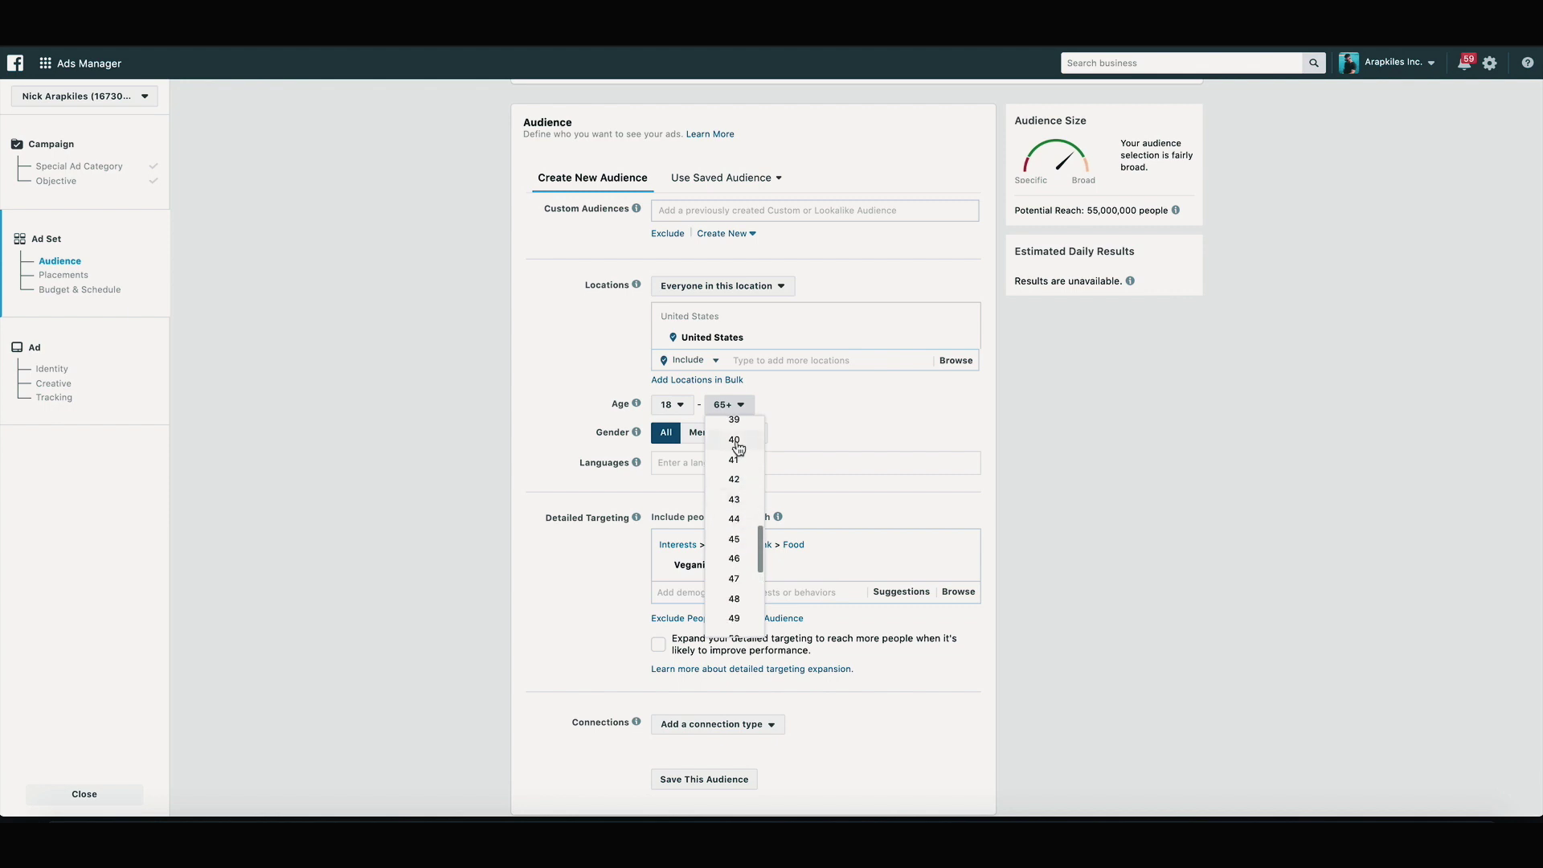
pyautogui.click(734, 440)
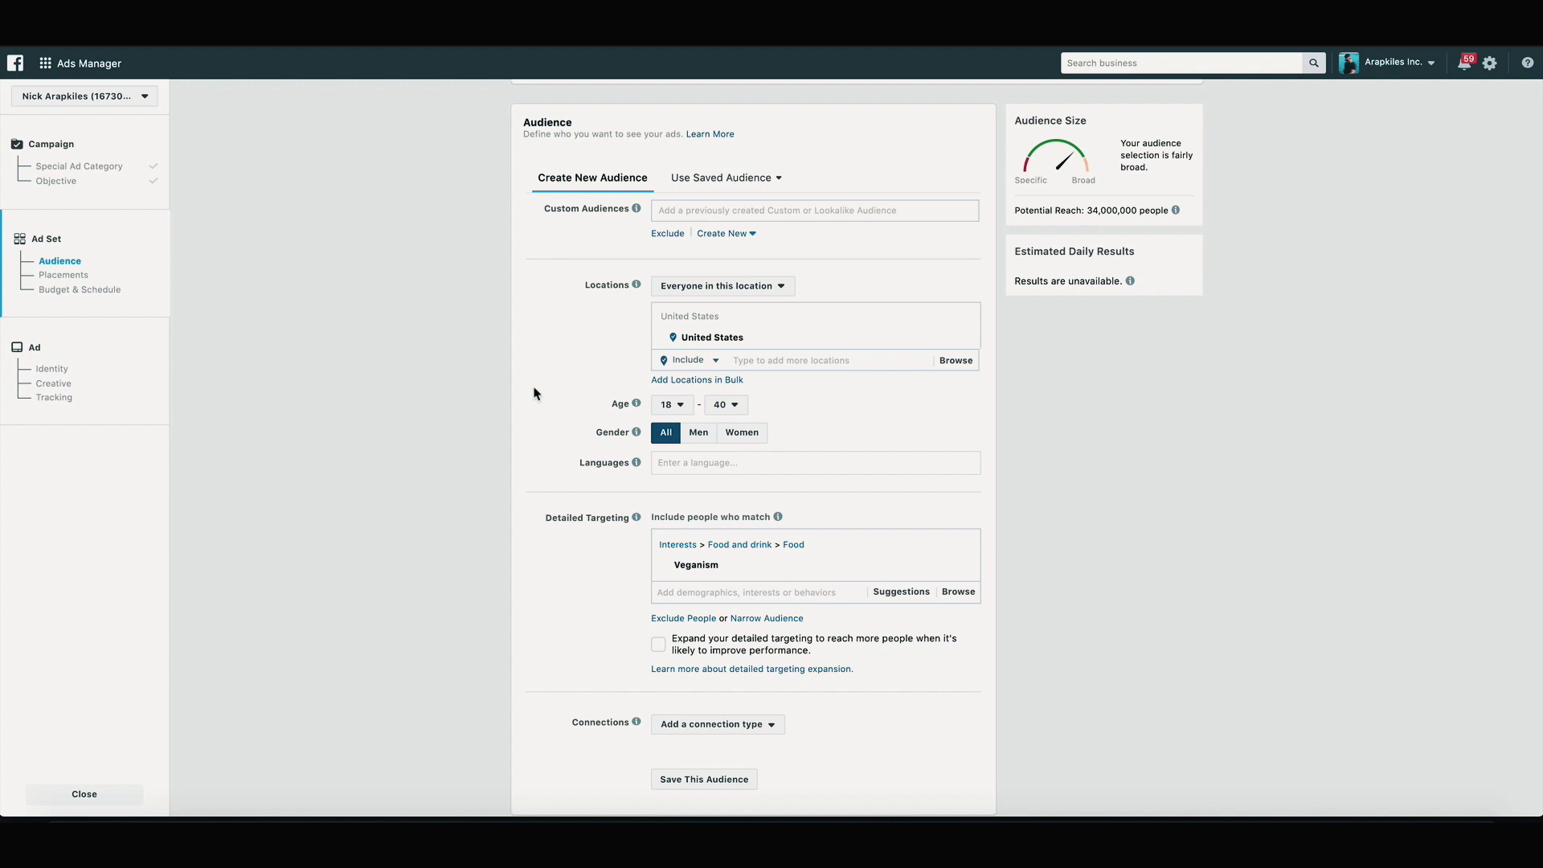
# Switch the ad set to manually edited placements and exclude the Facebook and Audience Network platforms, keeping Instagram
pyautogui.scroll(-8, 534, 393)
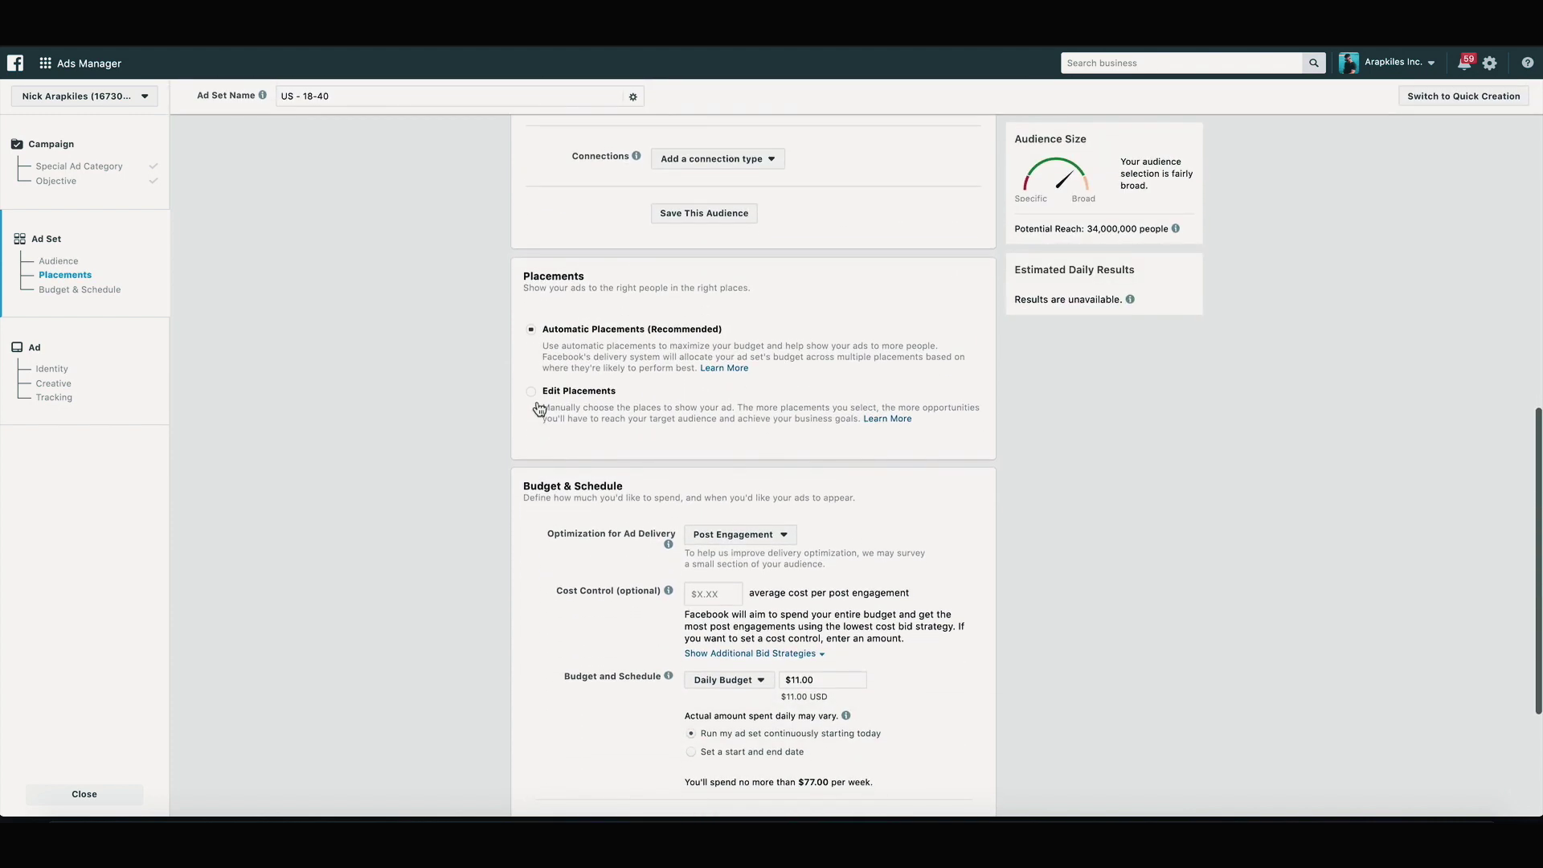
pyautogui.click(533, 393)
pyautogui.scroll(-2, 582, 400)
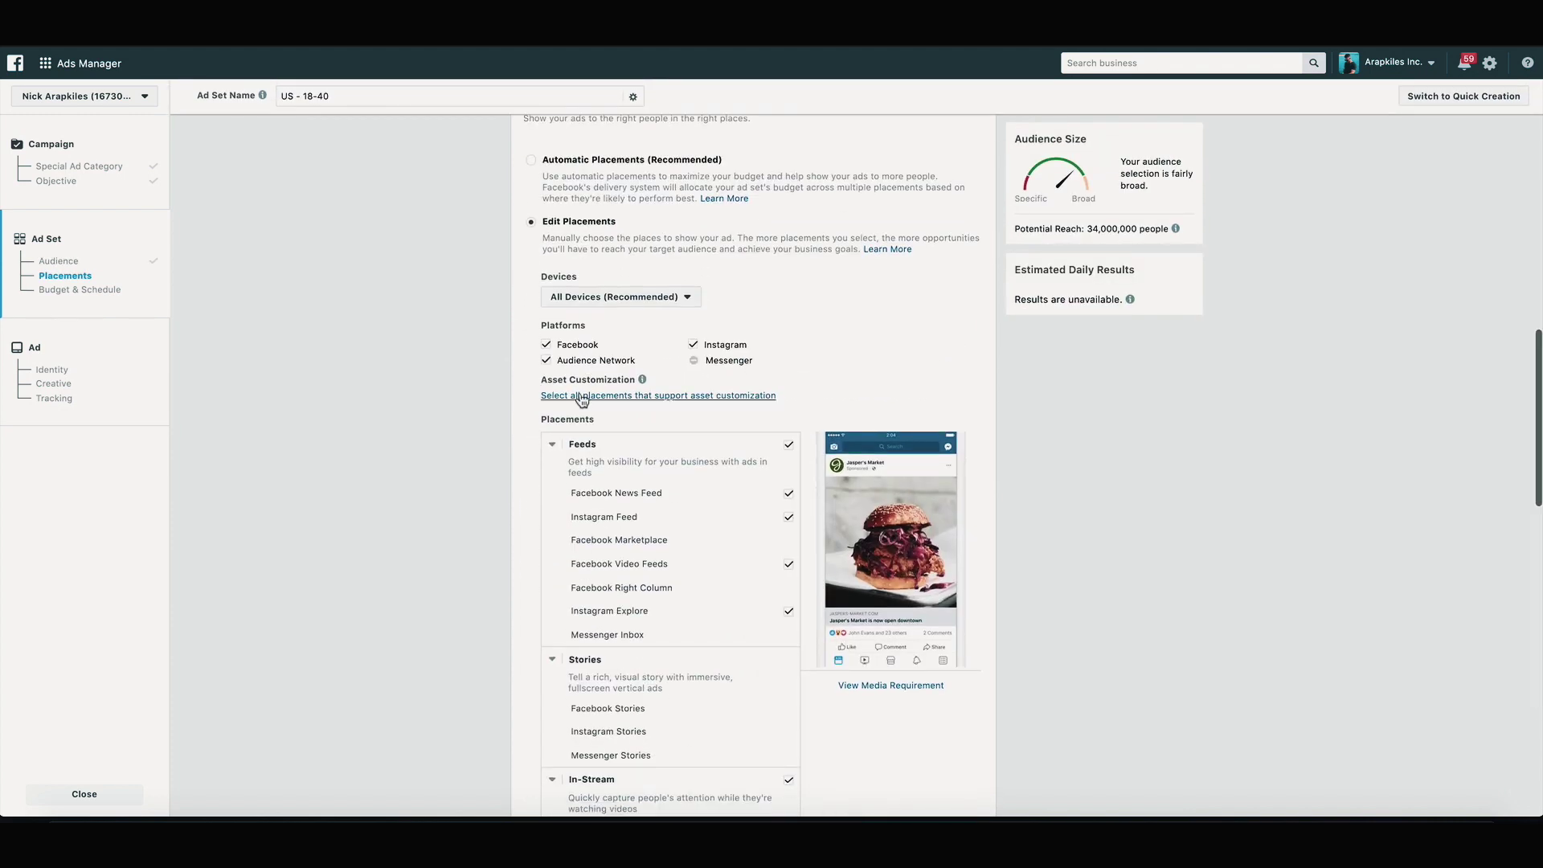
pyautogui.click(546, 345)
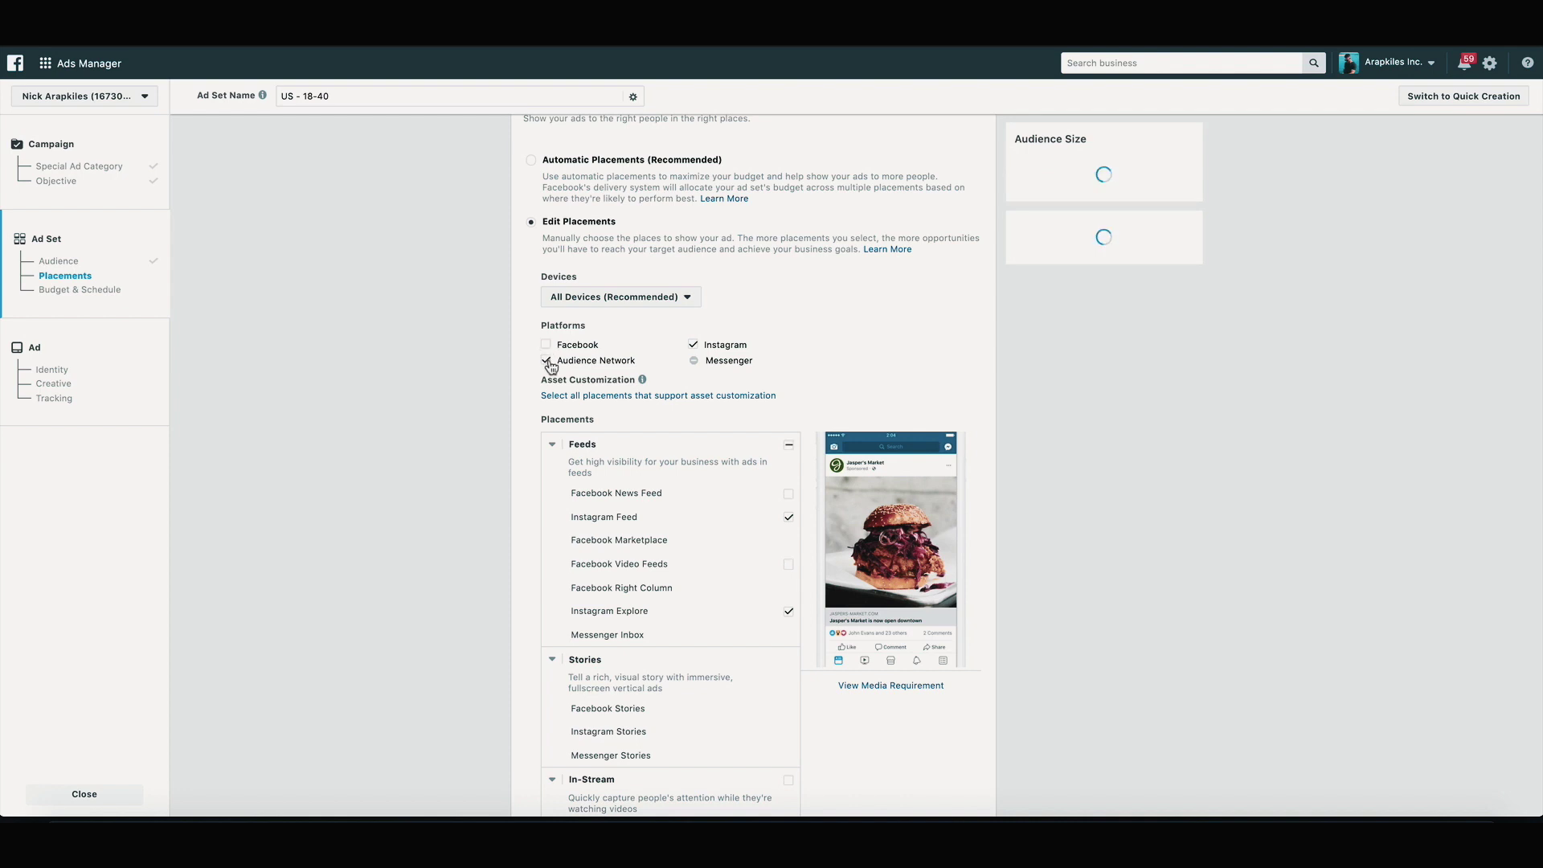
pyautogui.click(547, 361)
# Review the remaining placements and the budget and schedule settings, and continue to the ad setup
pyautogui.scroll(-1, 672, 475)
pyautogui.scroll(-1, 672, 475)
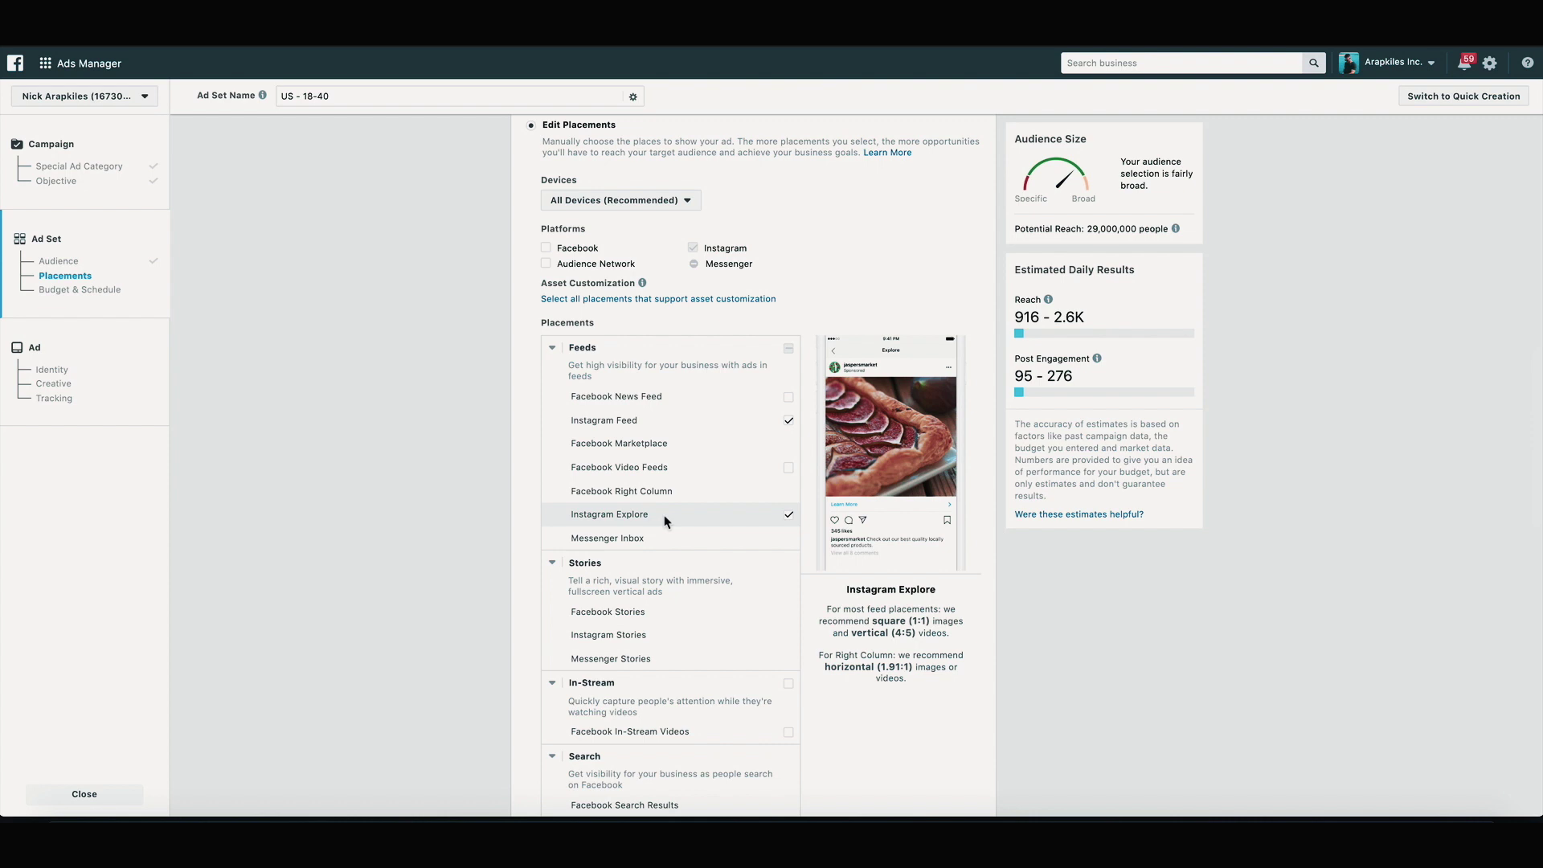
pyautogui.scroll(-3, 541, 540)
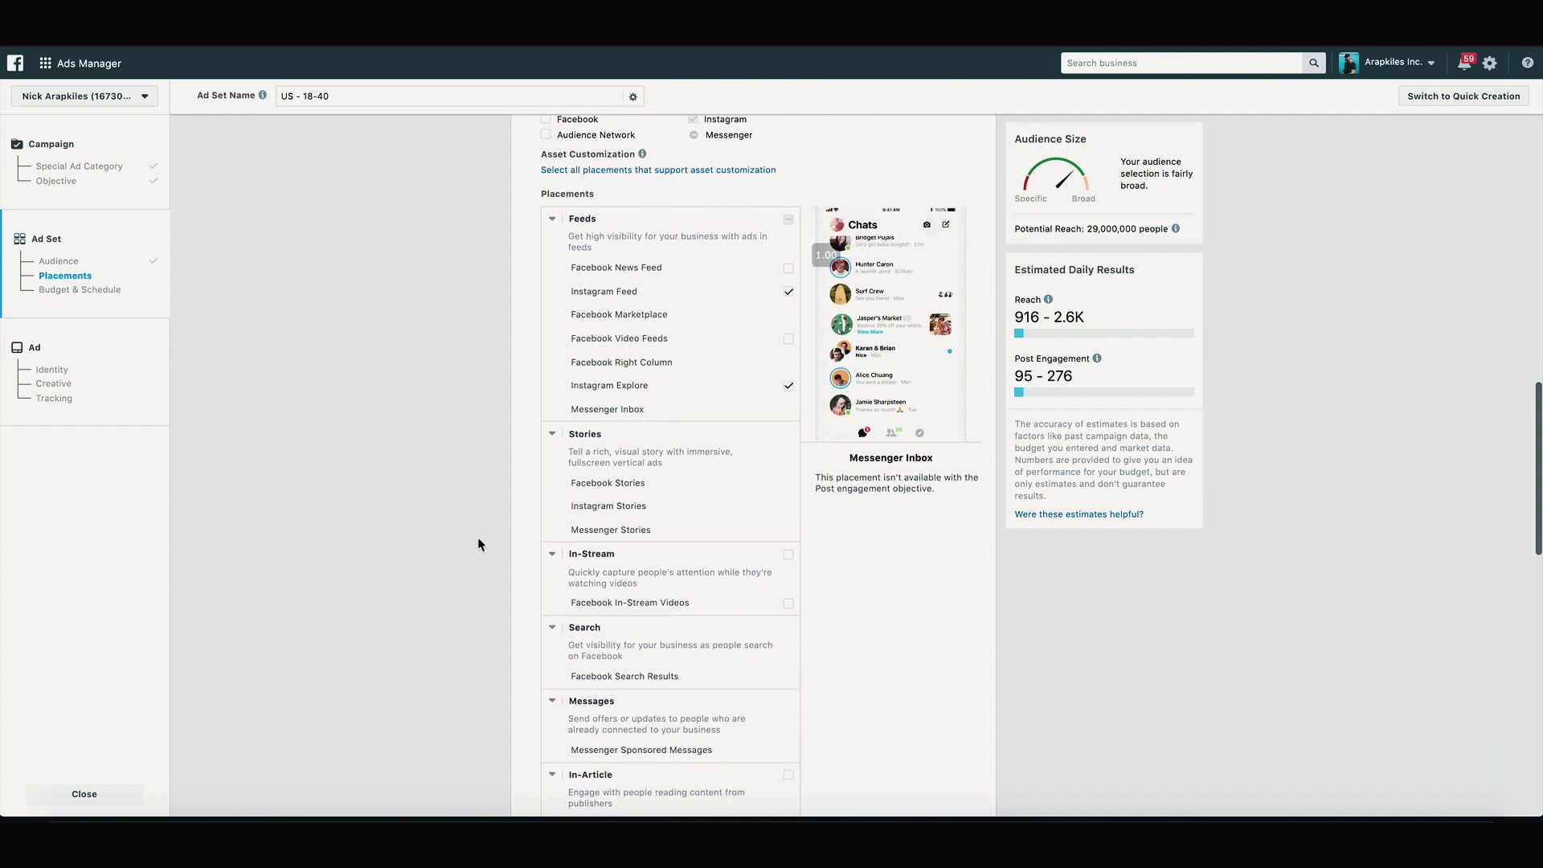
pyautogui.scroll(-10, 466, 393)
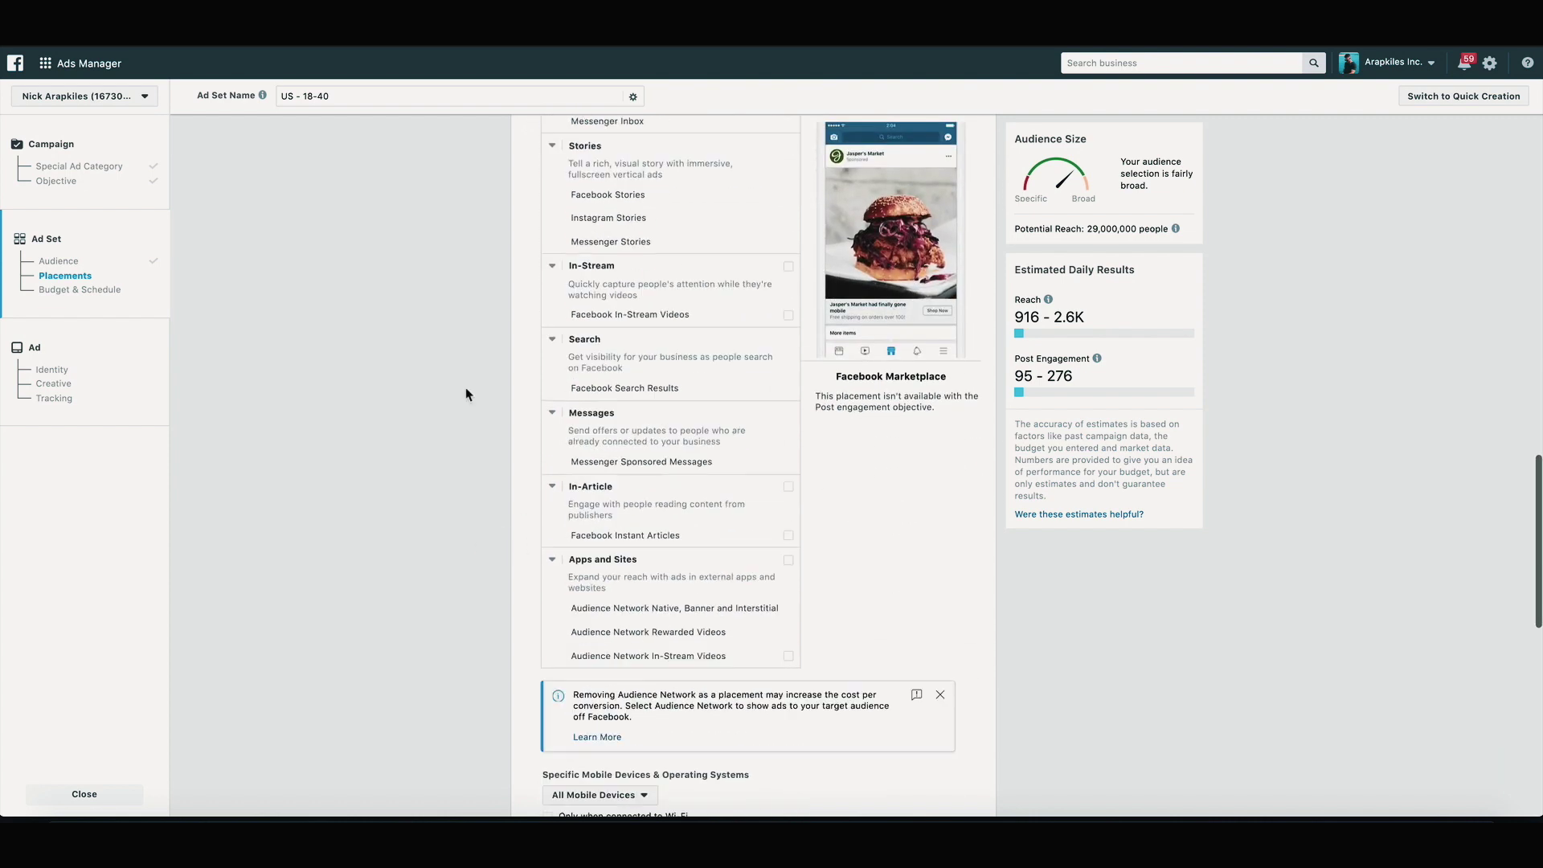
pyautogui.scroll(-2, 467, 394)
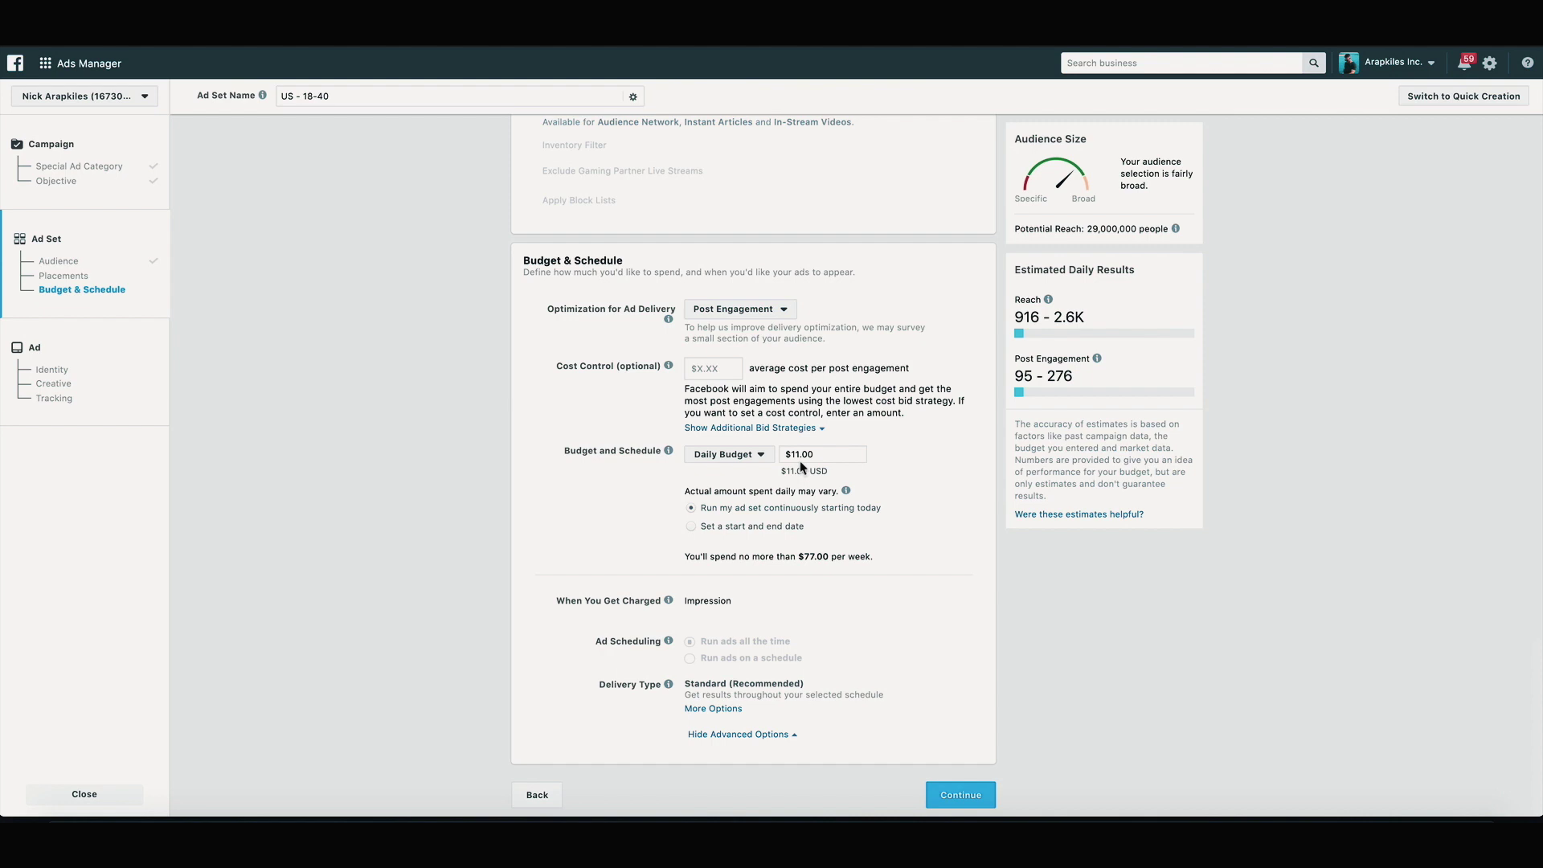
pyautogui.click(958, 795)
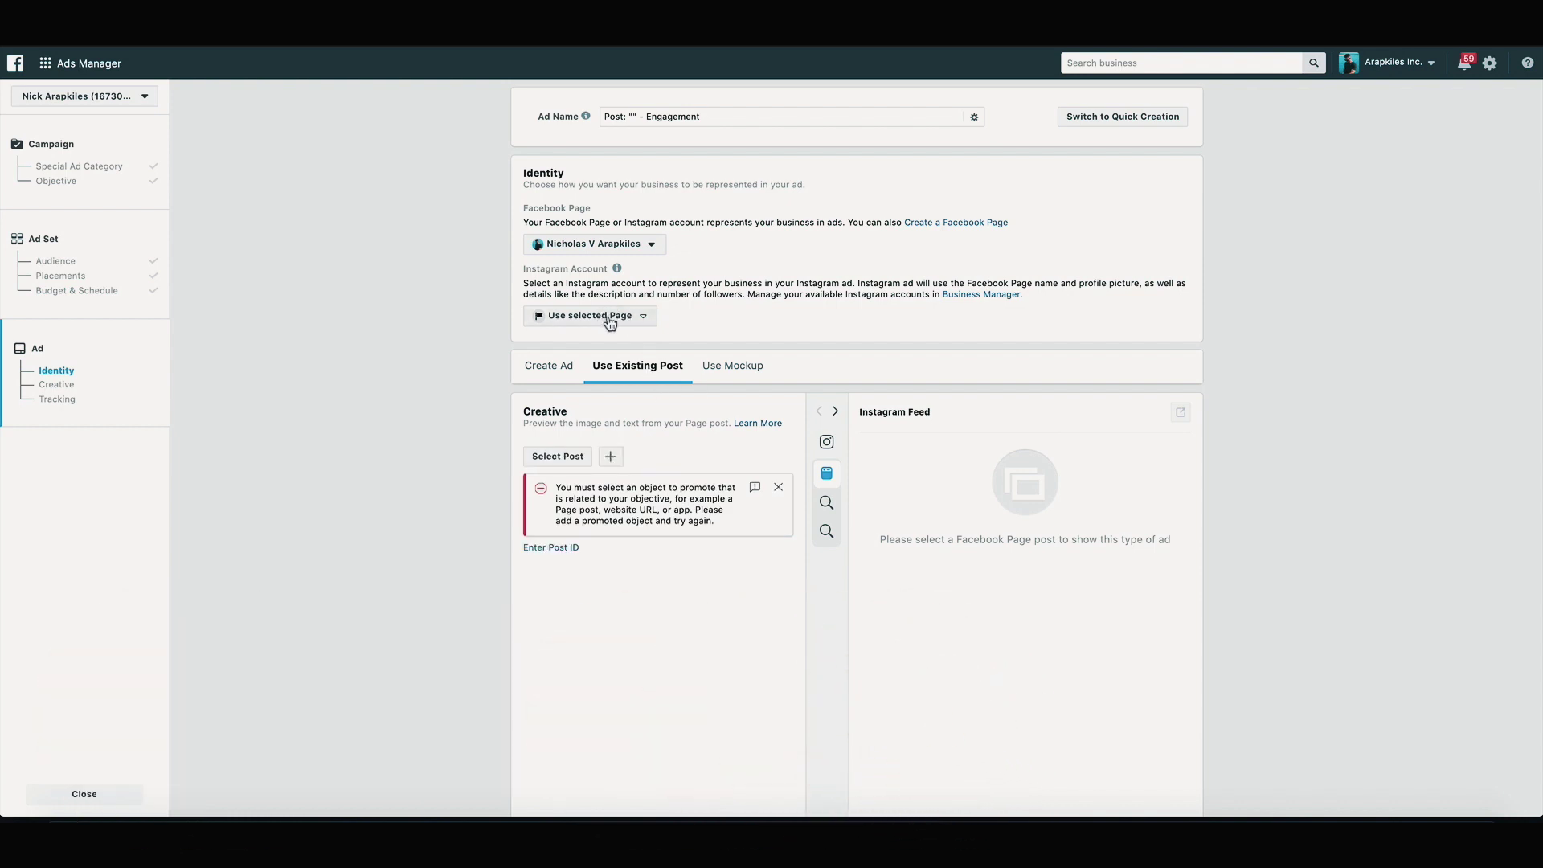
# Assign the listed Instagram account to the ad and use its existing Sep 30, 2019 video post, "Put together a new intro for m..."
pyautogui.click(610, 320)
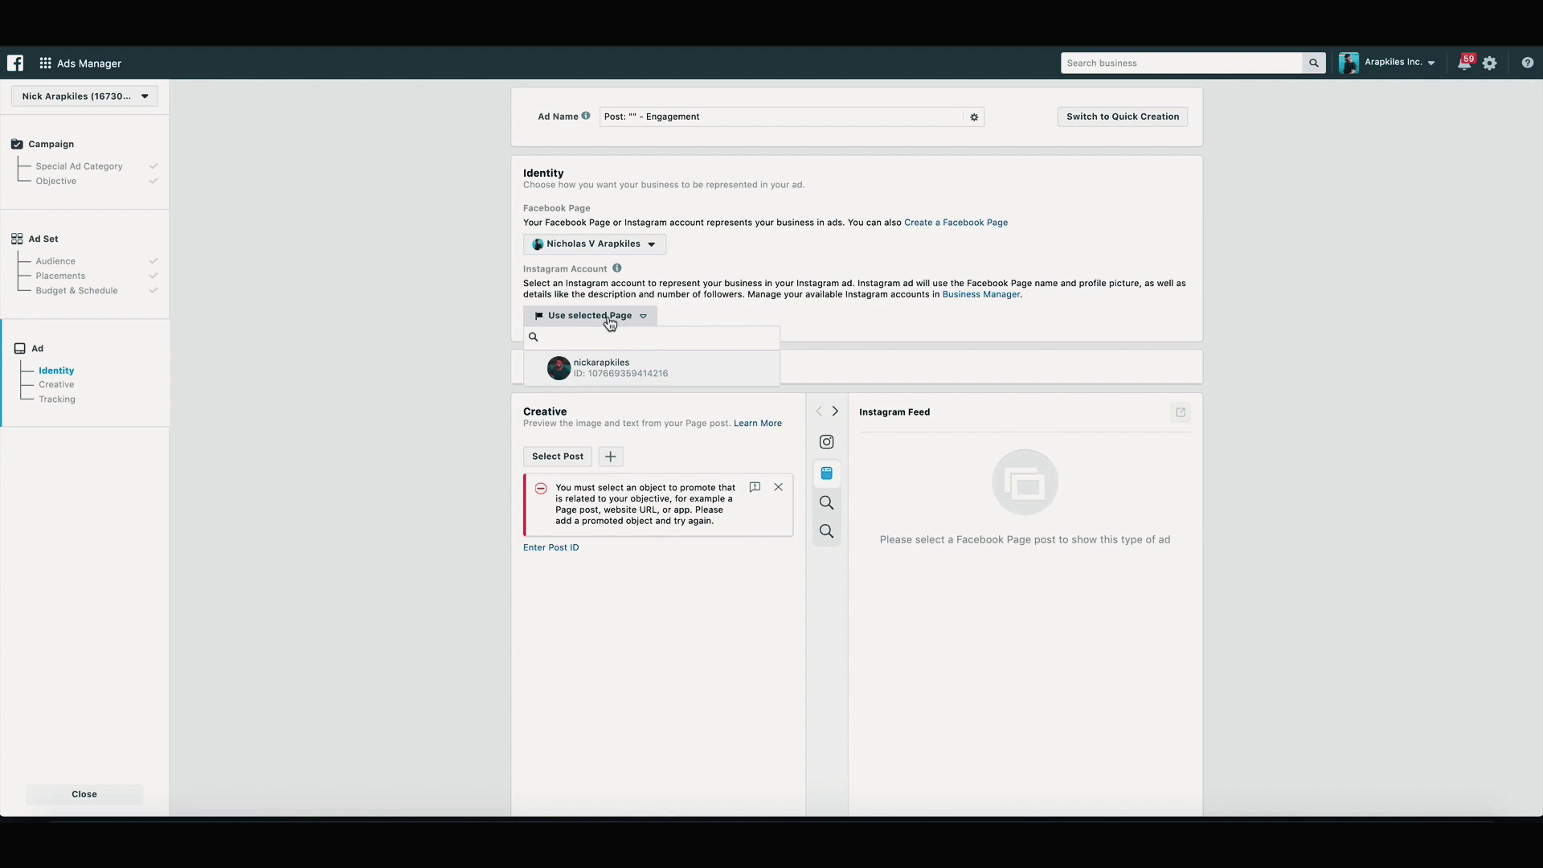
pyautogui.click(604, 373)
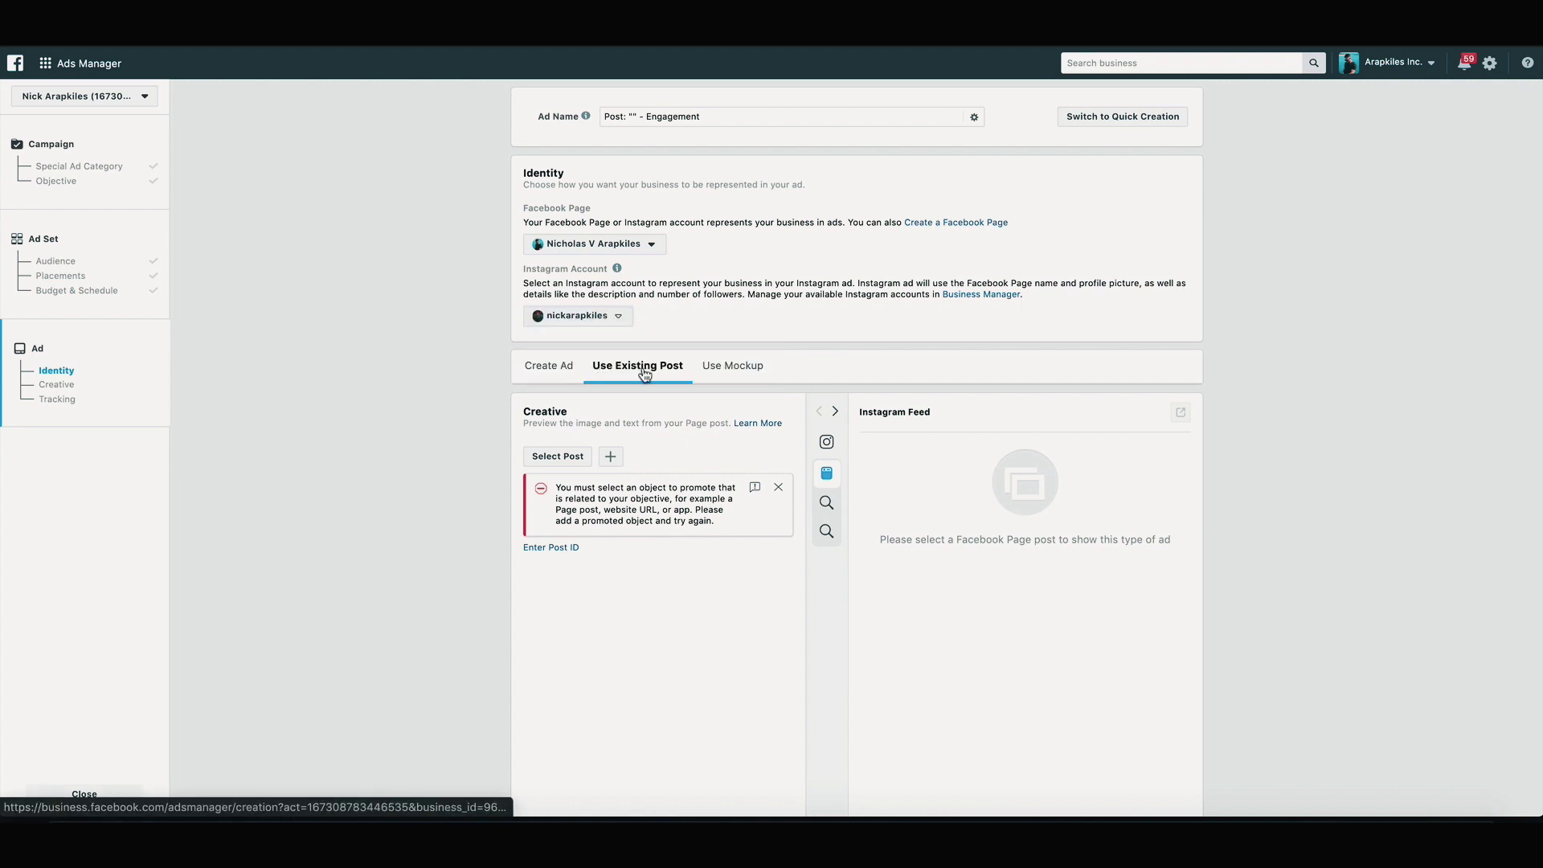
pyautogui.click(567, 455)
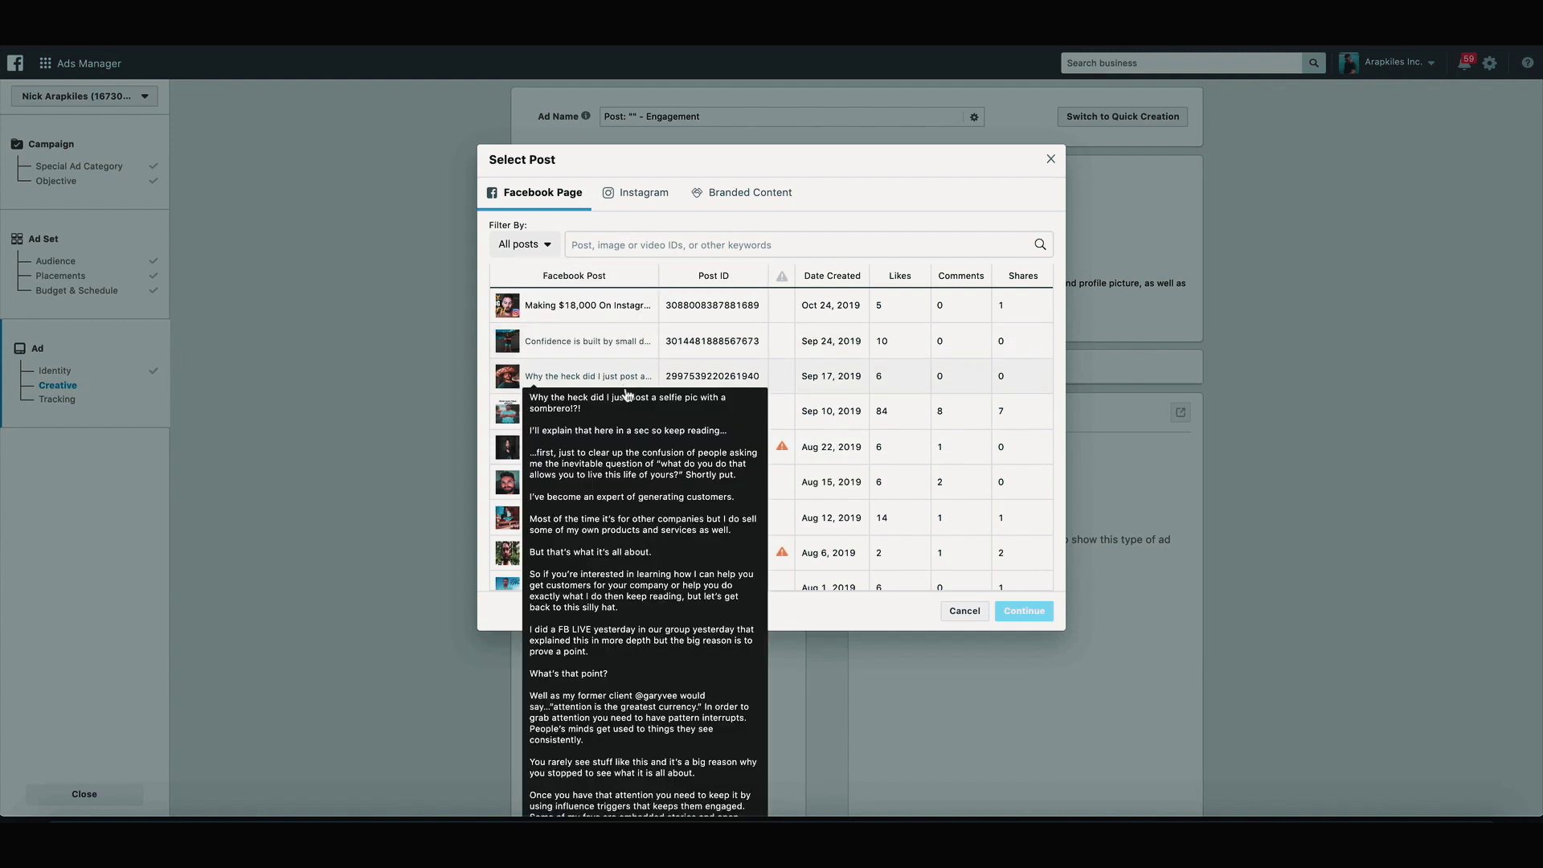
pyautogui.click(632, 201)
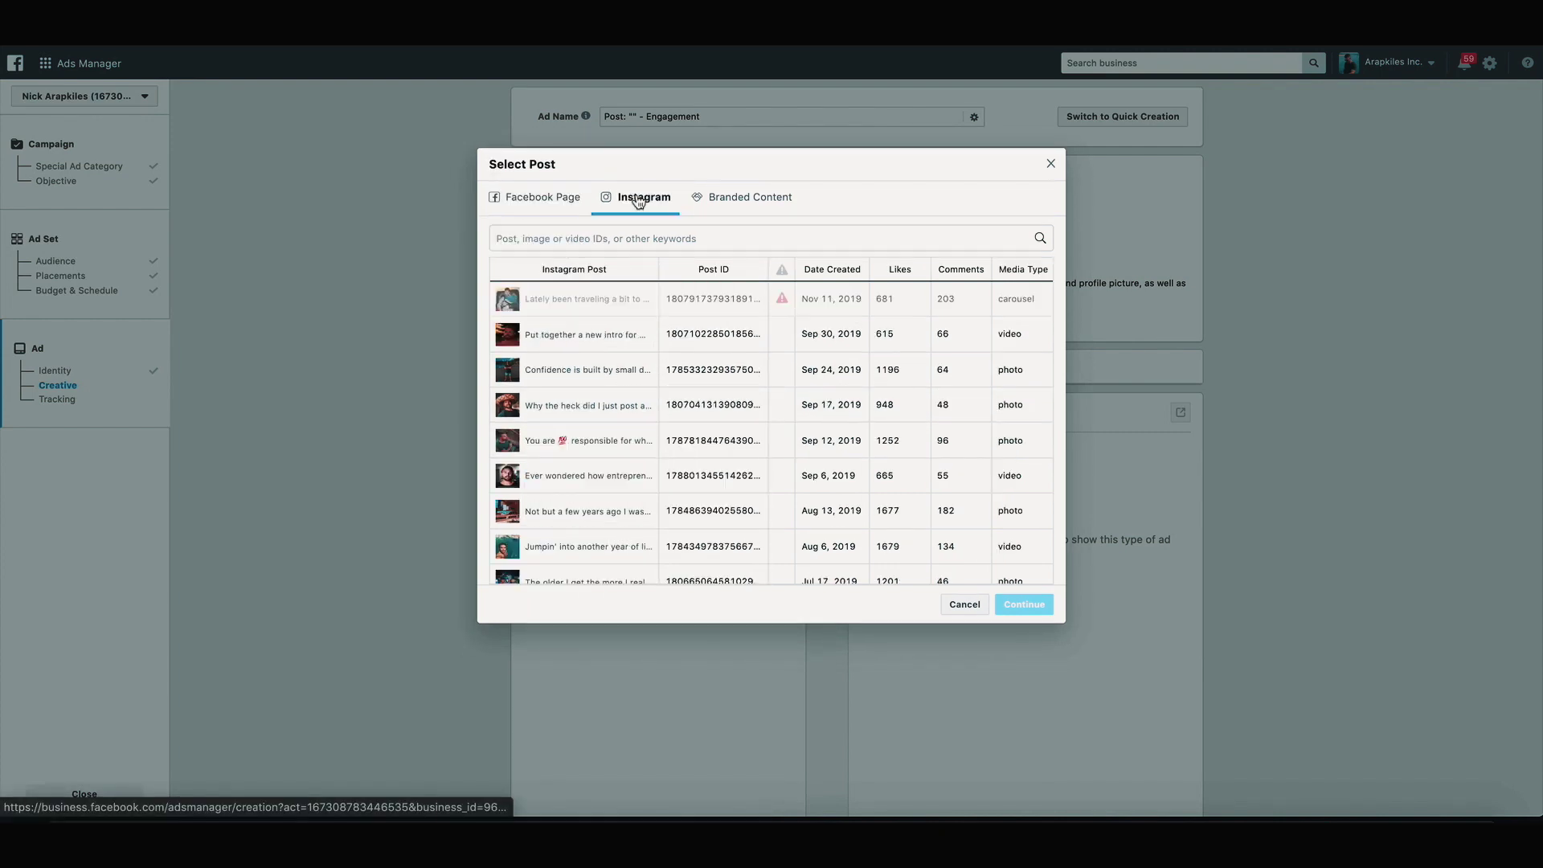
pyautogui.click(569, 338)
pyautogui.click(1029, 608)
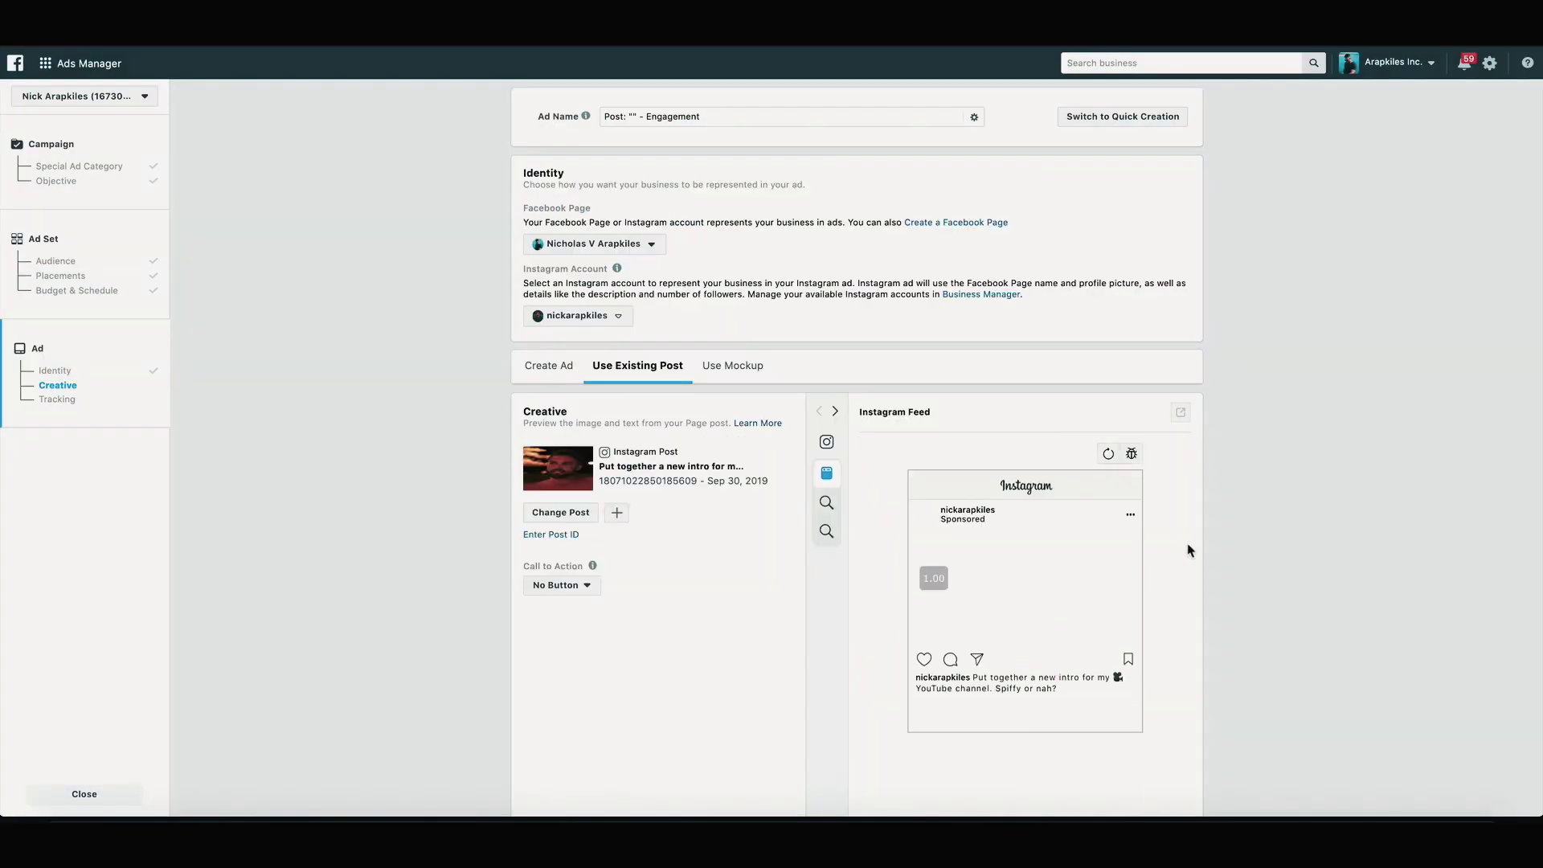
# Examine the ad's Instagram Feed and Instagram Explore Feed previews and its tracking settings
pyautogui.scroll(-3, 1243, 578)
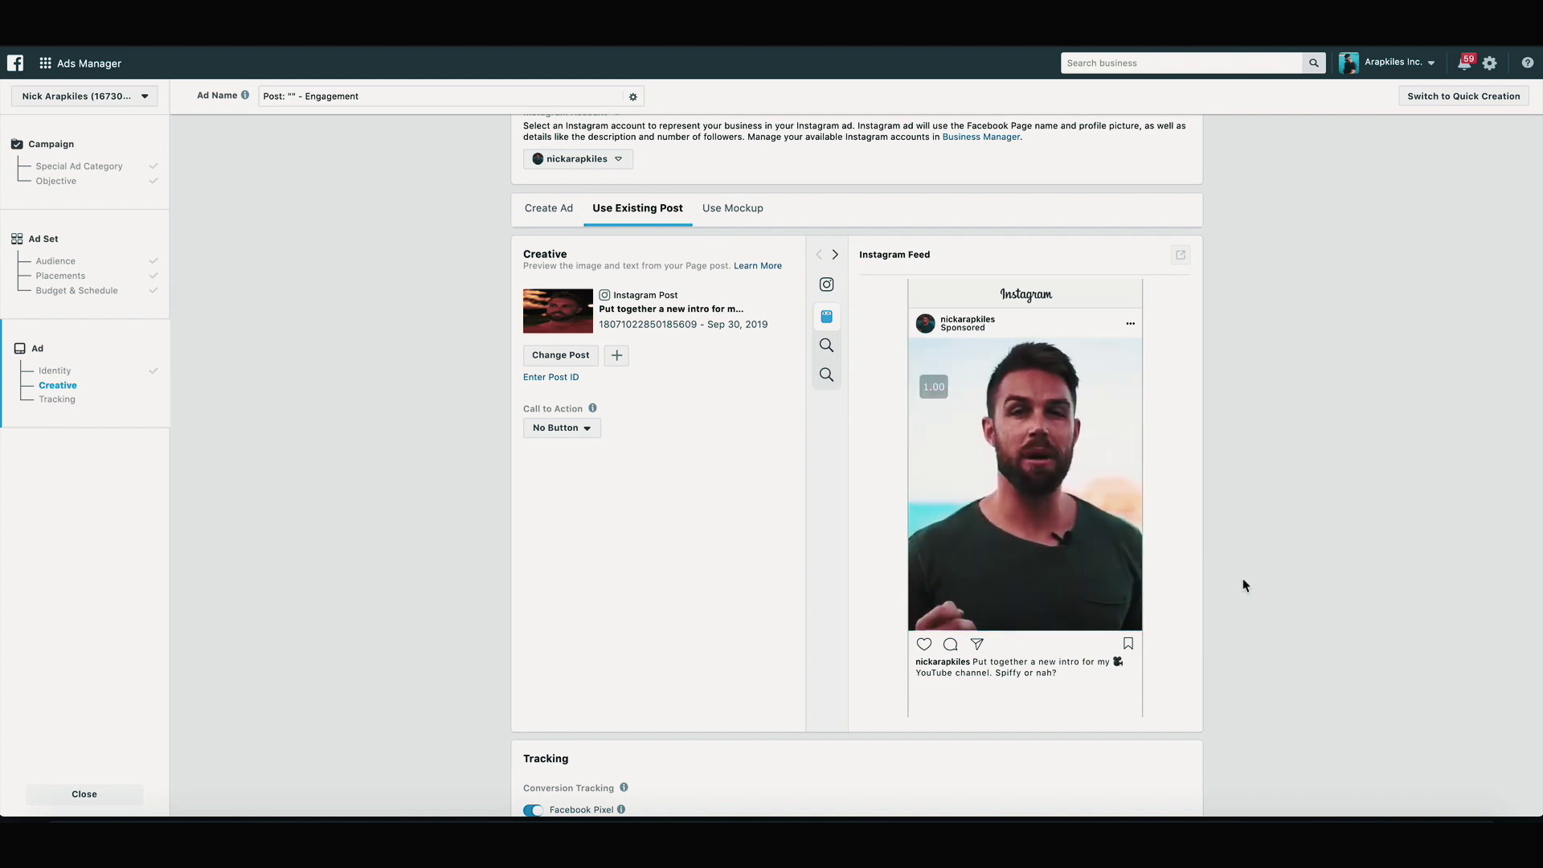
pyautogui.click(836, 255)
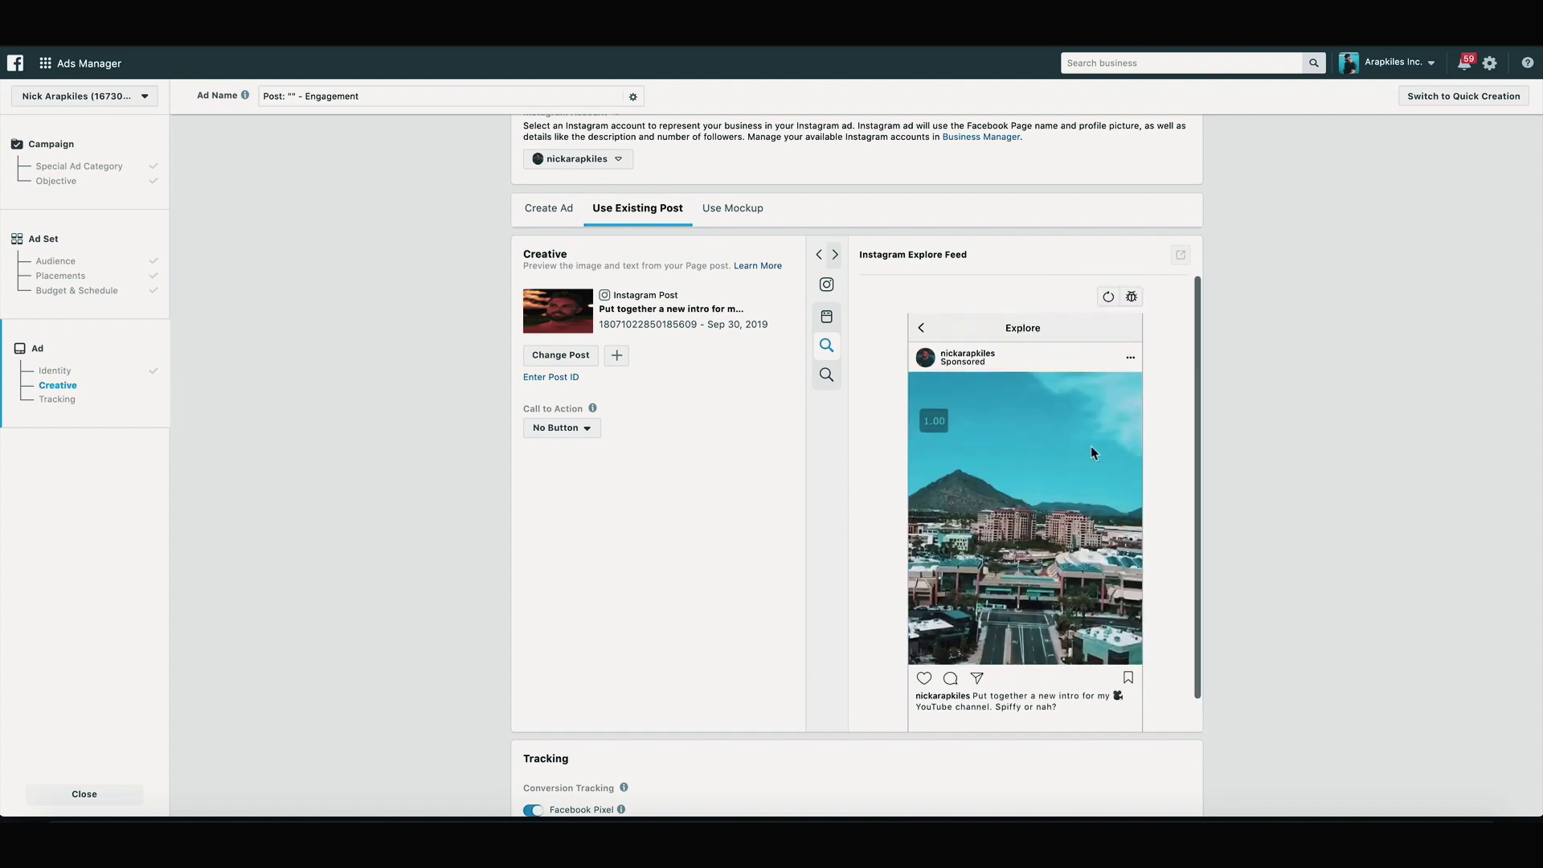
pyautogui.scroll(-3, 1282, 442)
pyautogui.scroll(-2, 1281, 447)
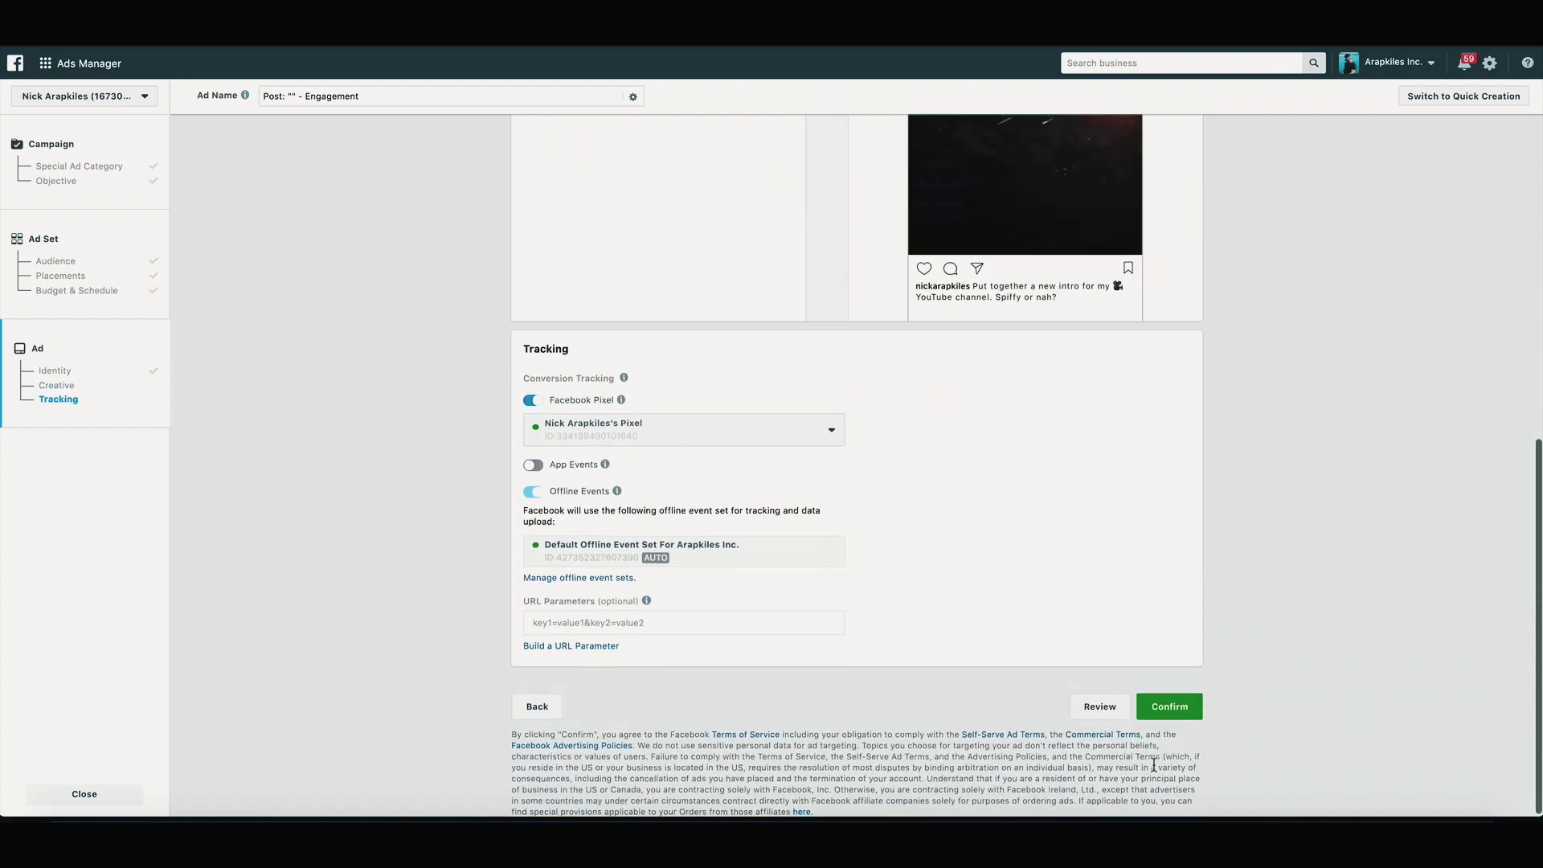